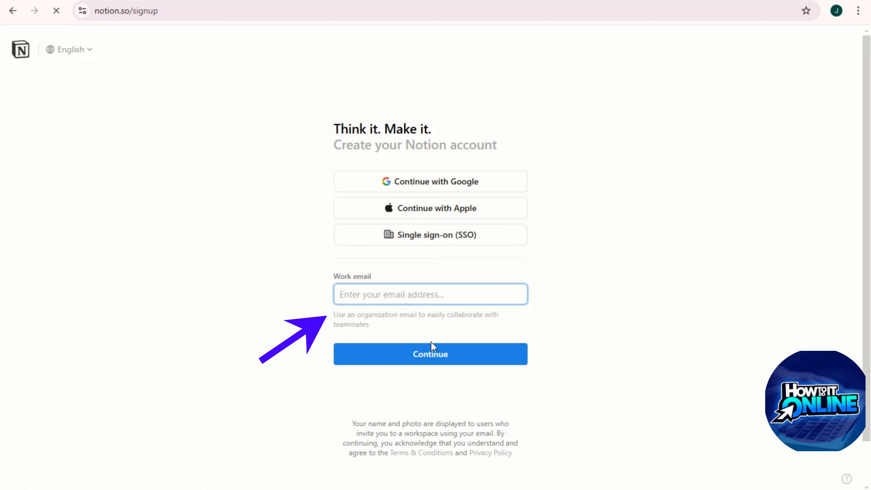
Step: Sign up for Notion with Continue with Google, choosing the Google account in the popup
{"action": "left_click", "coordinate": [426, 189]}
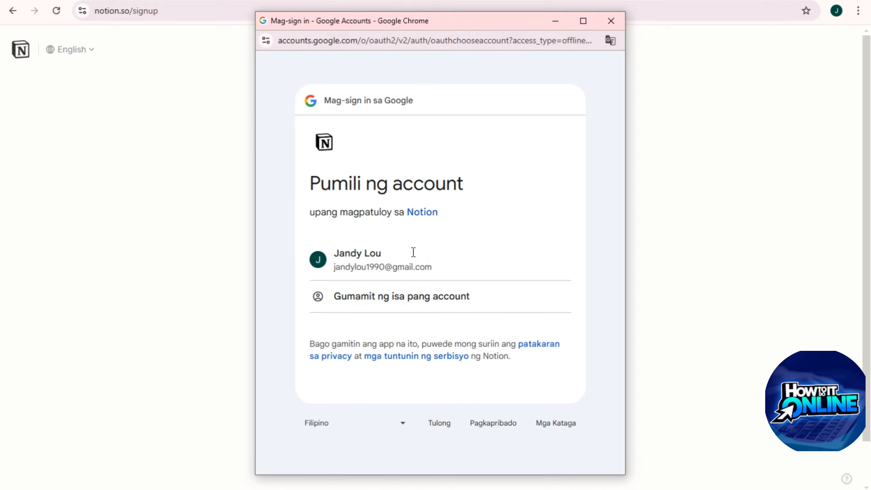
{"action": "left_click", "coordinate": [385, 271]}
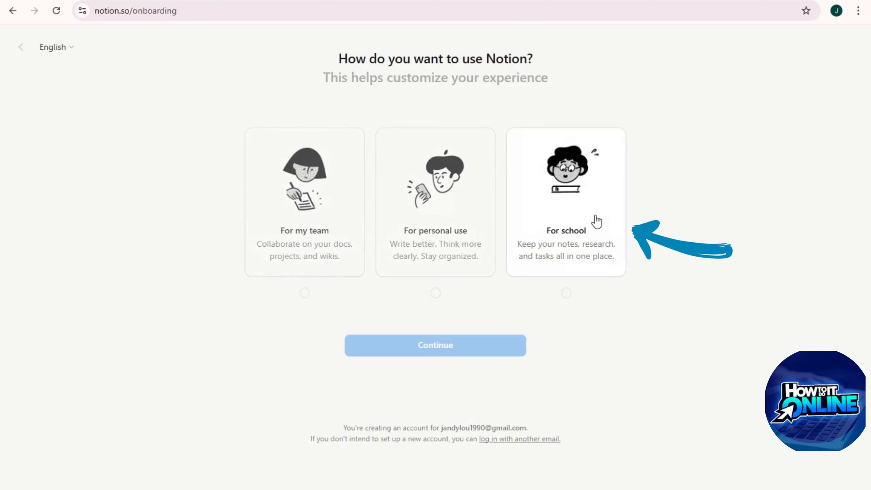
Step: Choose For personal use and finish onboarding without picking any topics
{"action": "left_click", "coordinate": [415, 227]}
{"action": "left_click", "coordinate": [455, 350]}
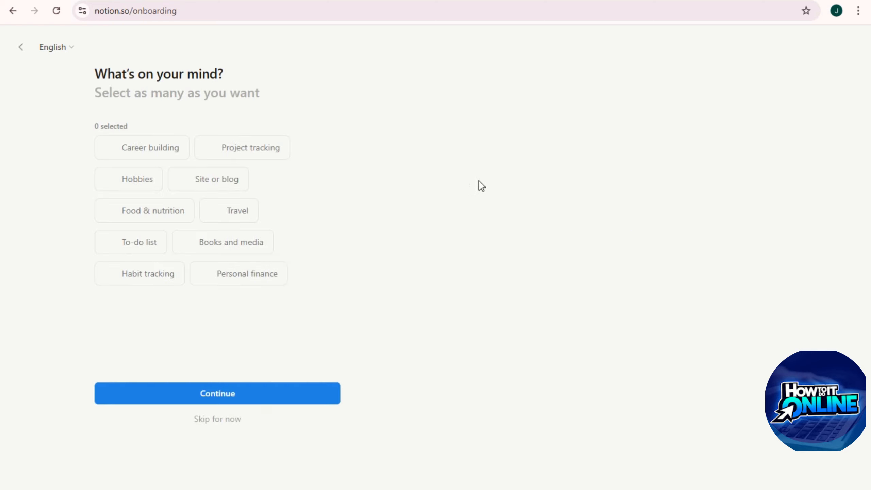
{"action": "left_click_drag", "start_coordinate": [90, 71], "coordinate": [268, 72]}
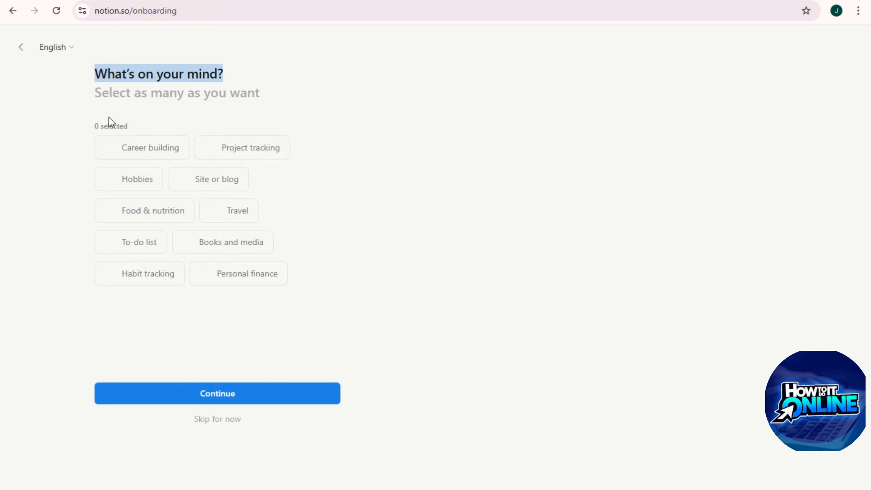
{"action": "left_click", "coordinate": [228, 424]}
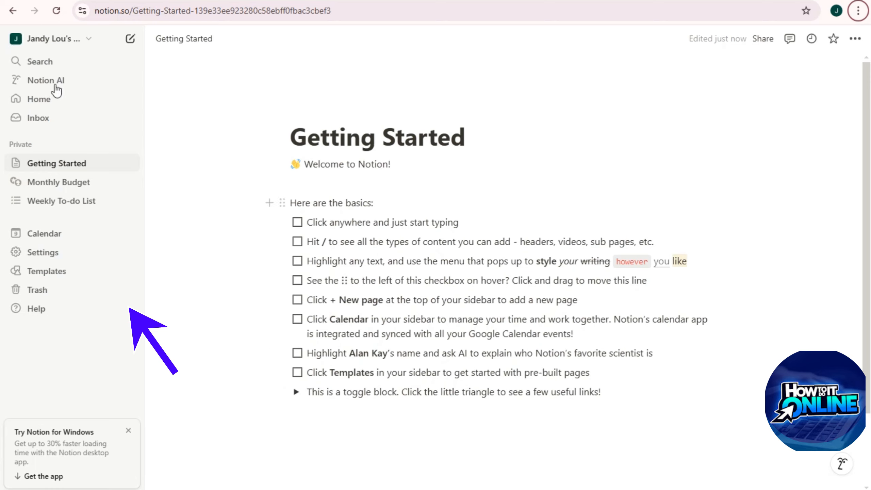
{"action": "left_click", "coordinate": [70, 40]}
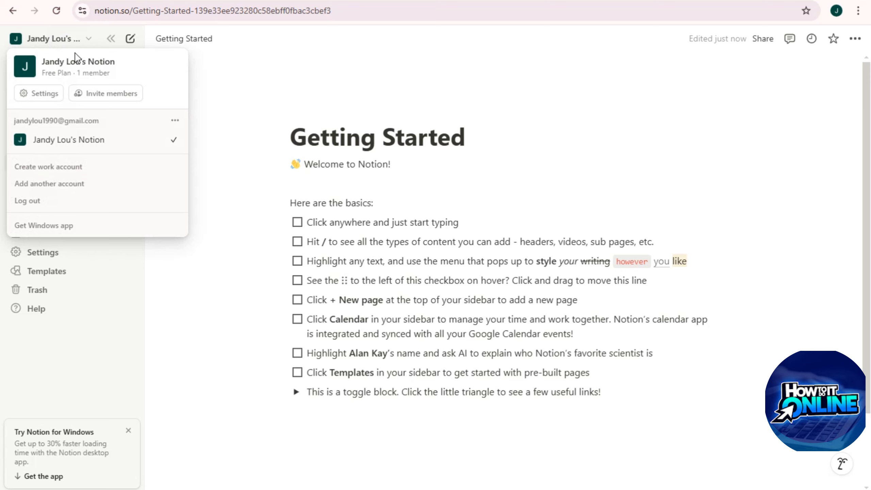
{"action": "left_click", "coordinate": [237, 95]}
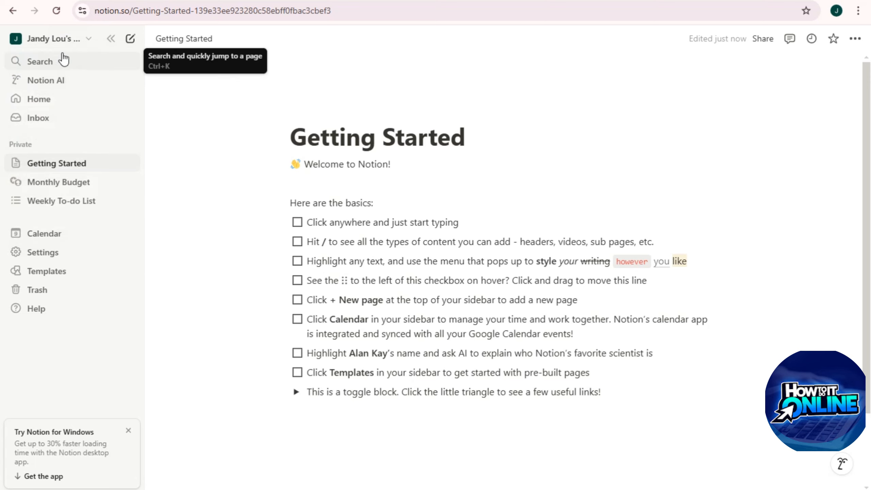
{"action": "left_click", "coordinate": [90, 40]}
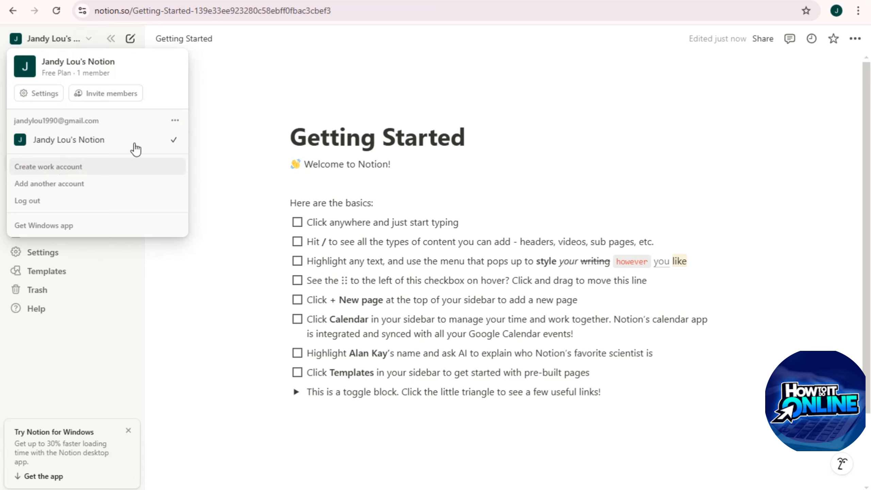
{"action": "left_click", "coordinate": [176, 122]}
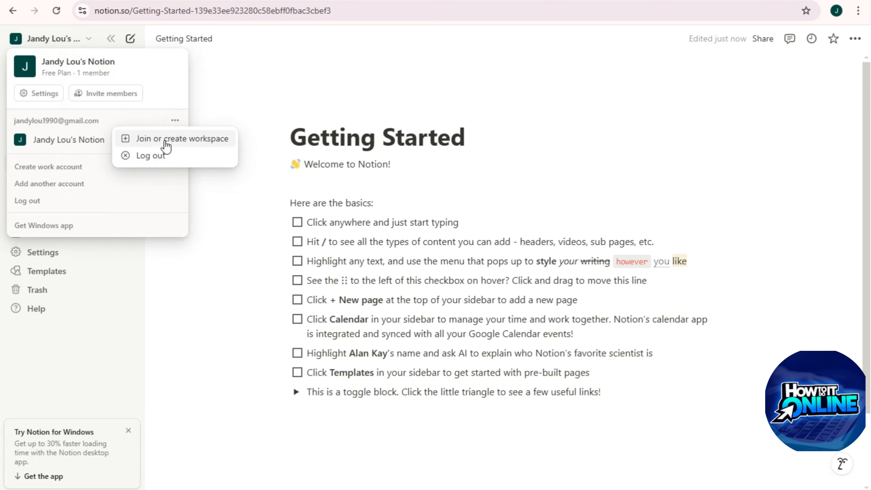
{"action": "left_click", "coordinate": [232, 99]}
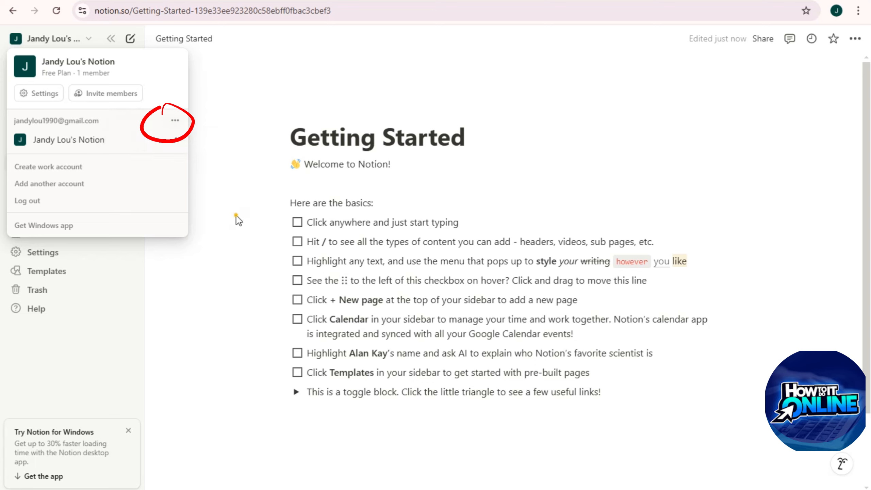
{"action": "left_click", "coordinate": [235, 220]}
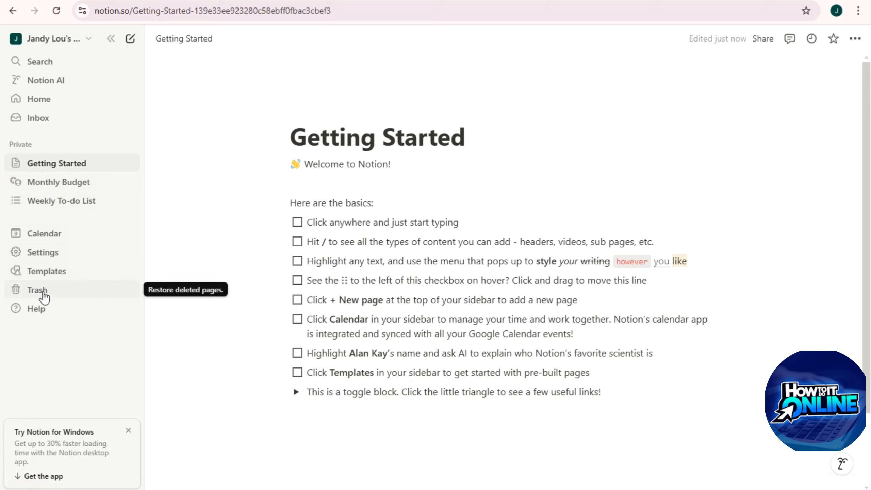
Step: Delete the Getting Started page title and the Welcome to Notion! line
{"action": "scroll", "coordinate": [353, 178], "scroll_direction": "down", "scroll_amount": 3}
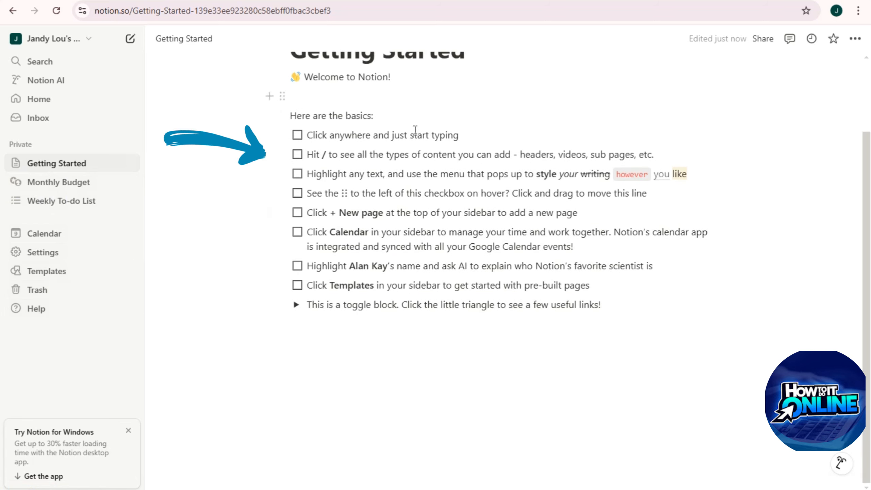
{"action": "scroll", "coordinate": [415, 132], "scroll_direction": "up", "scroll_amount": 3}
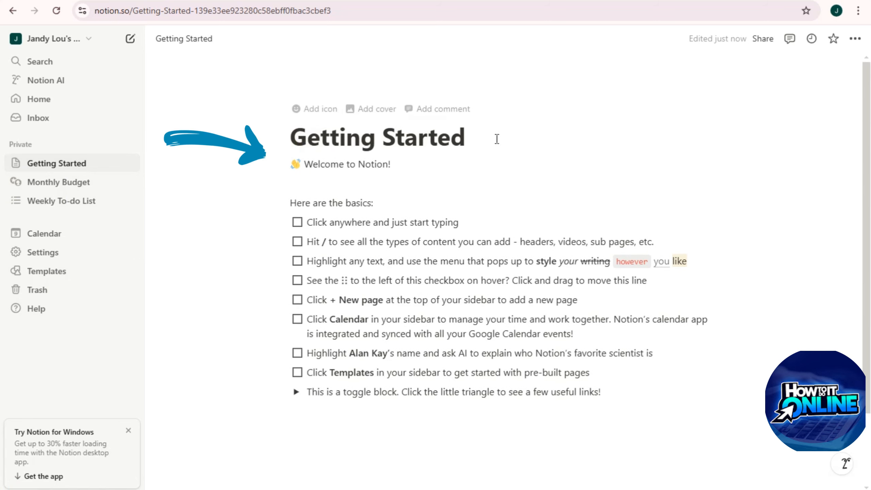
{"action": "left_click_drag", "start_coordinate": [495, 137], "coordinate": [287, 139]}
{"action": "key", "text": "BackSpace"}
{"action": "left_click_drag", "start_coordinate": [339, 165], "coordinate": [304, 165]}
{"action": "key", "text": "BackSpace"}
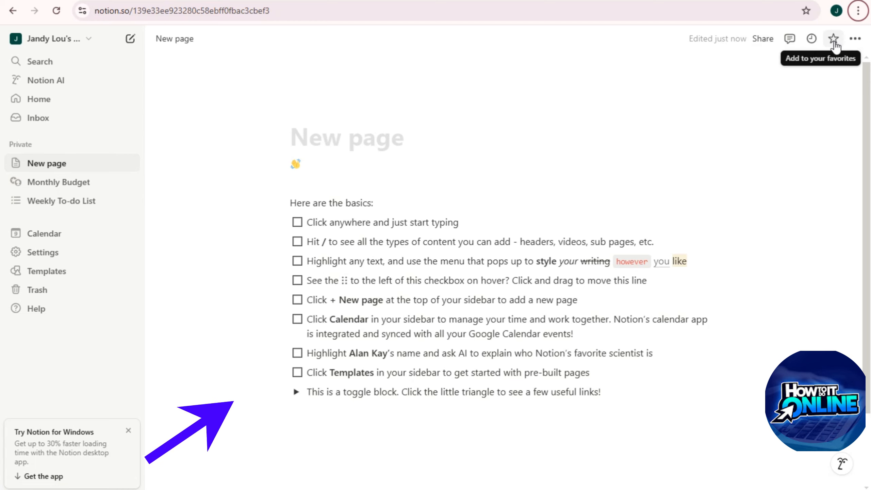
Step: Add an empty subpage under the untitled page using the sidebar +
{"action": "left_click", "coordinate": [853, 41]}
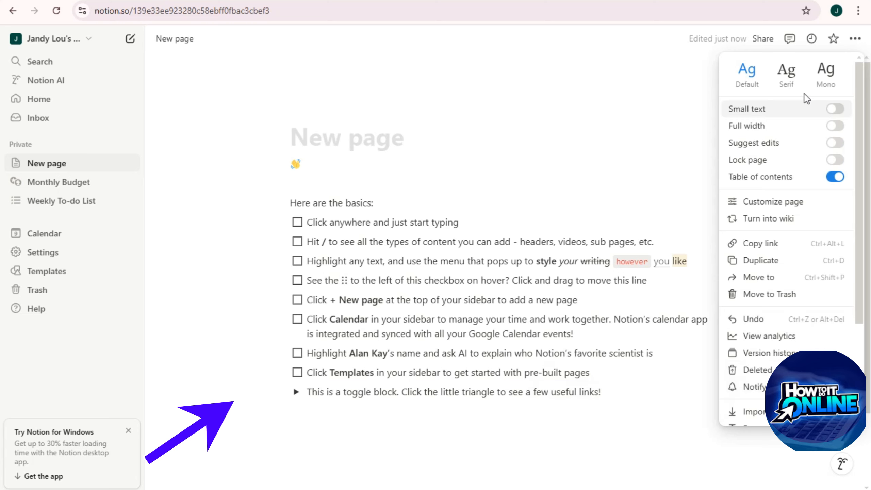
{"action": "left_click", "coordinate": [200, 145]}
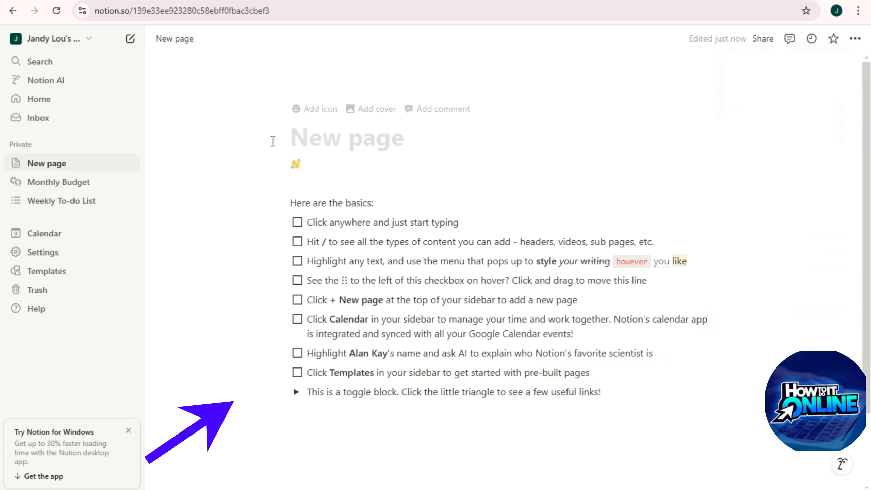
{"action": "left_click", "coordinate": [127, 164]}
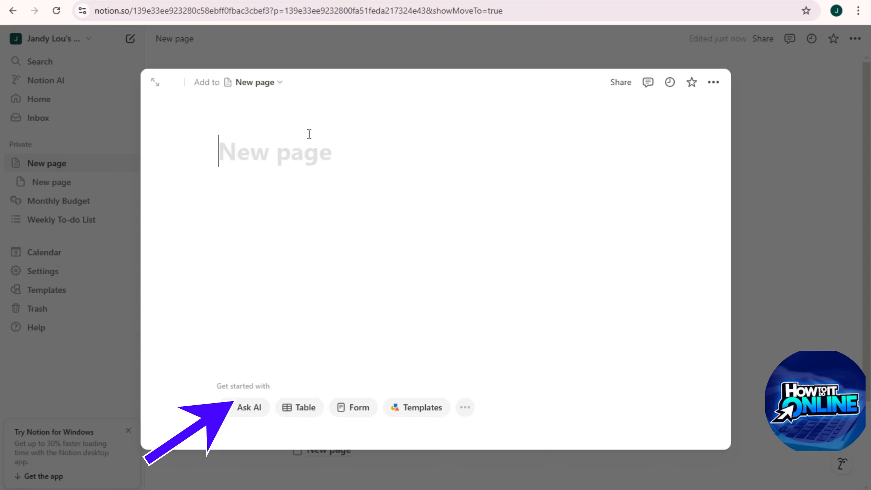
Step: Open the subpage as a full page with Small text and Full width turned on
{"action": "left_click", "coordinate": [156, 82]}
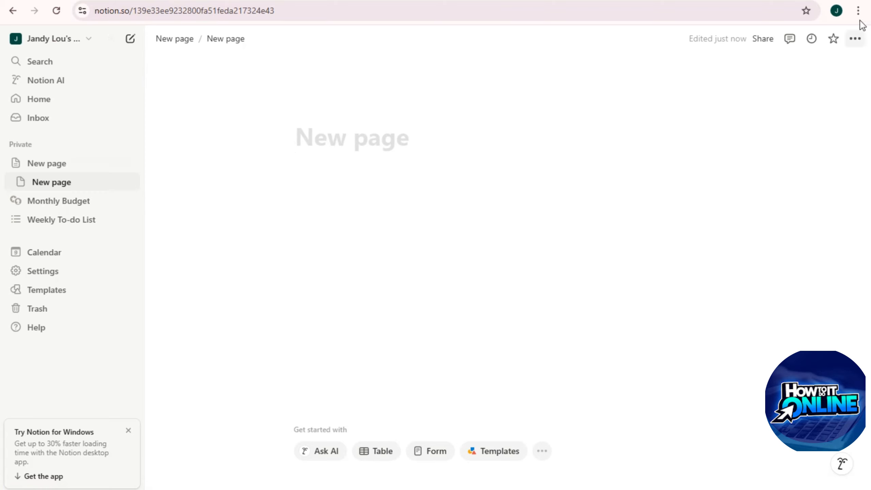
{"action": "left_click", "coordinate": [855, 39]}
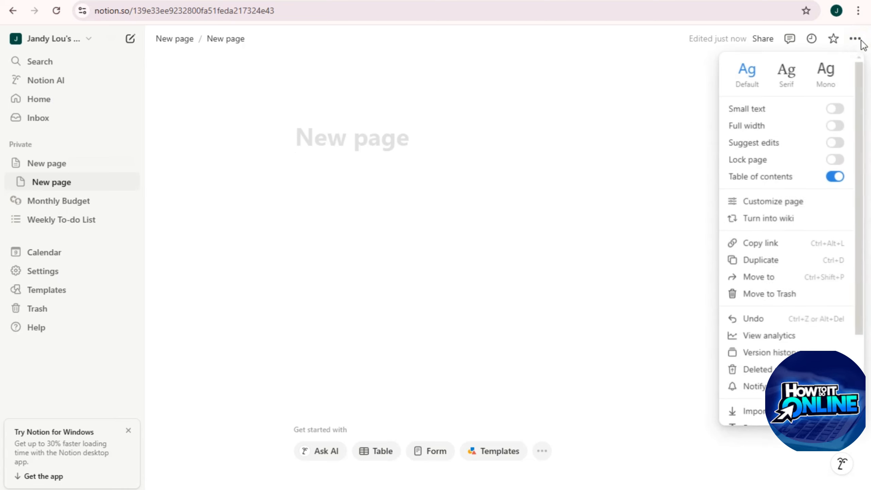
{"action": "left_click", "coordinate": [836, 110]}
{"action": "left_click", "coordinate": [836, 128]}
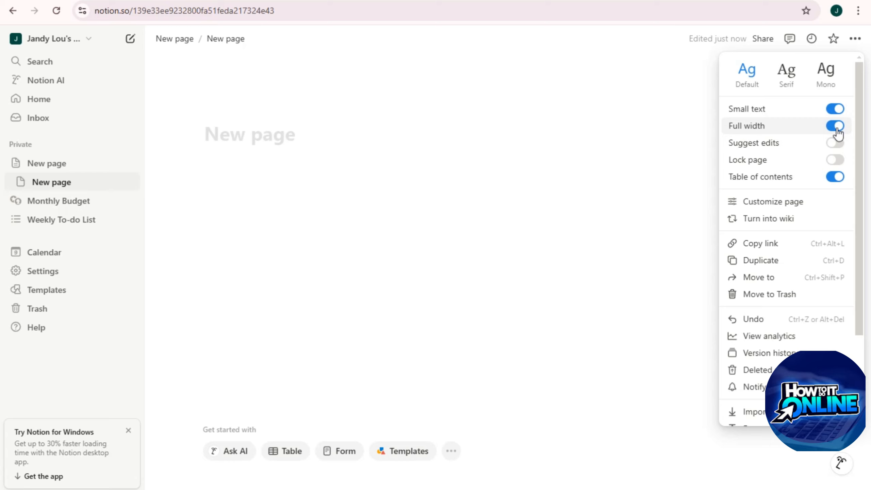
{"action": "left_click", "coordinate": [580, 145]}
Step: Place the caret in the subpage title, then go to the template Marketplace
{"action": "left_click", "coordinate": [225, 158]}
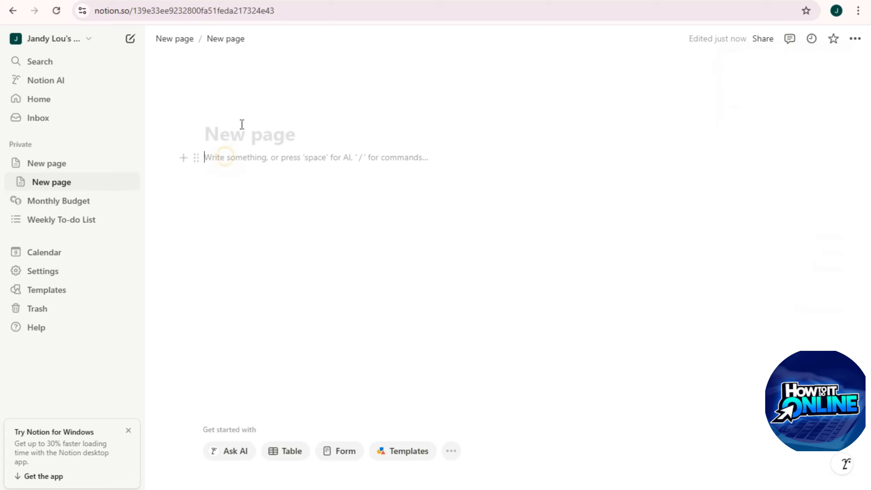
{"action": "left_click", "coordinate": [199, 135]}
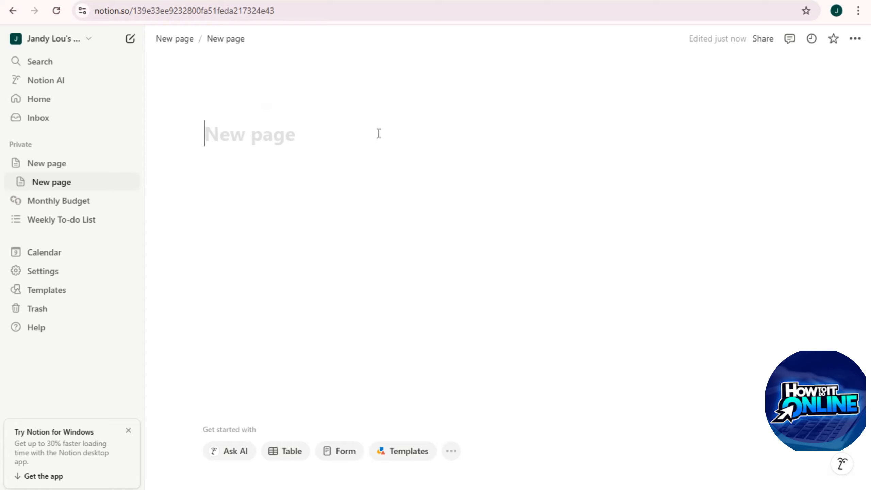
{"action": "left_click", "coordinate": [44, 294]}
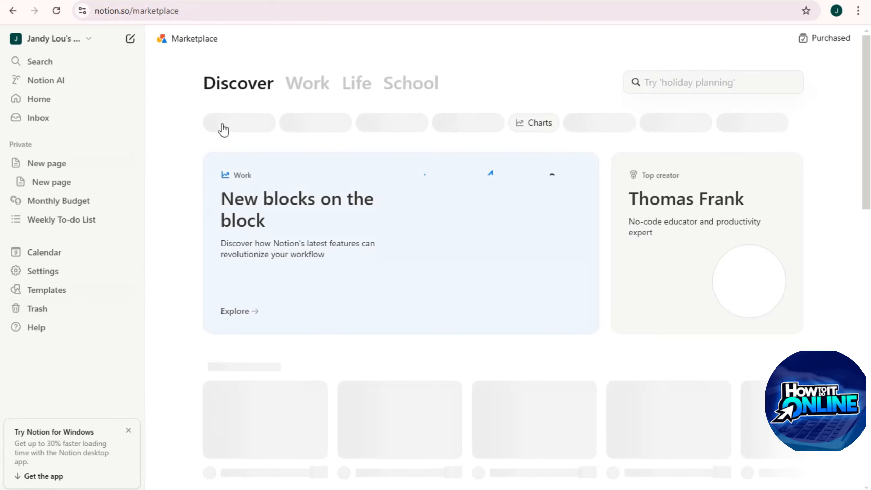
Step: Browse the Work templates and open The Brain Audit template's details page
{"action": "scroll", "coordinate": [526, 282], "scroll_direction": "down", "scroll_amount": 5}
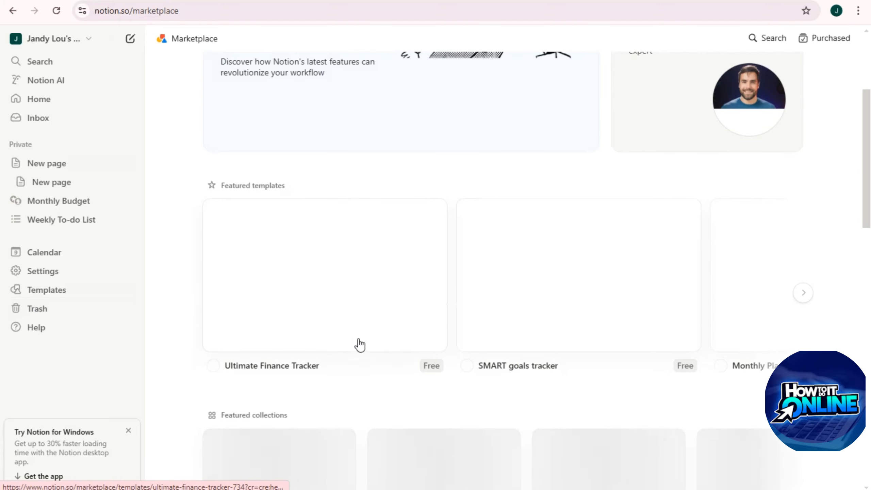
{"action": "scroll", "coordinate": [359, 344], "scroll_direction": "down", "scroll_amount": 15}
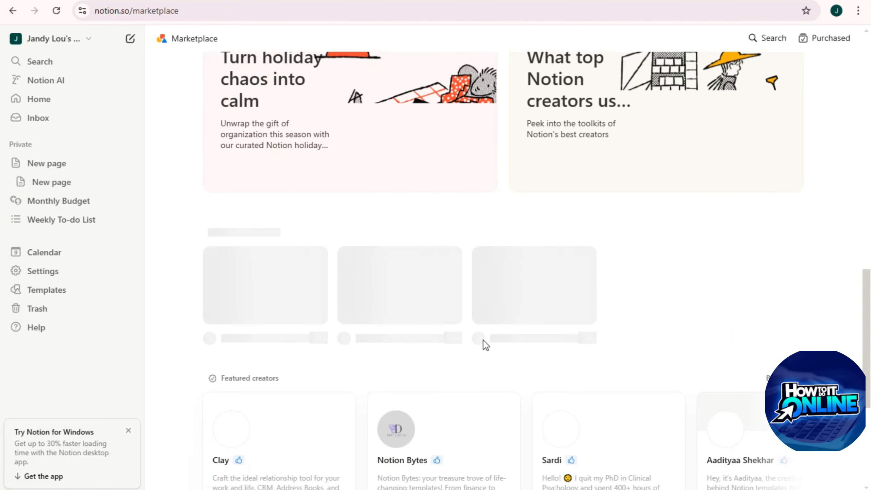
{"action": "scroll", "coordinate": [523, 340], "scroll_direction": "up", "scroll_amount": 20}
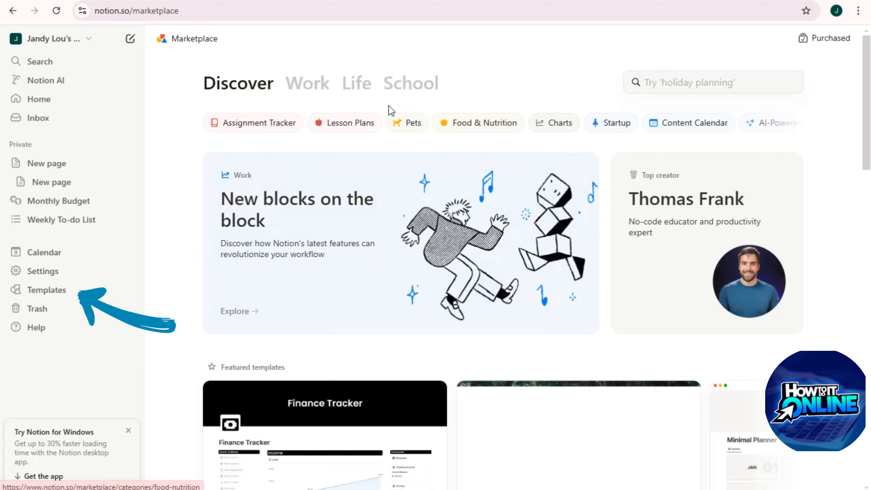
{"action": "left_click", "coordinate": [295, 84]}
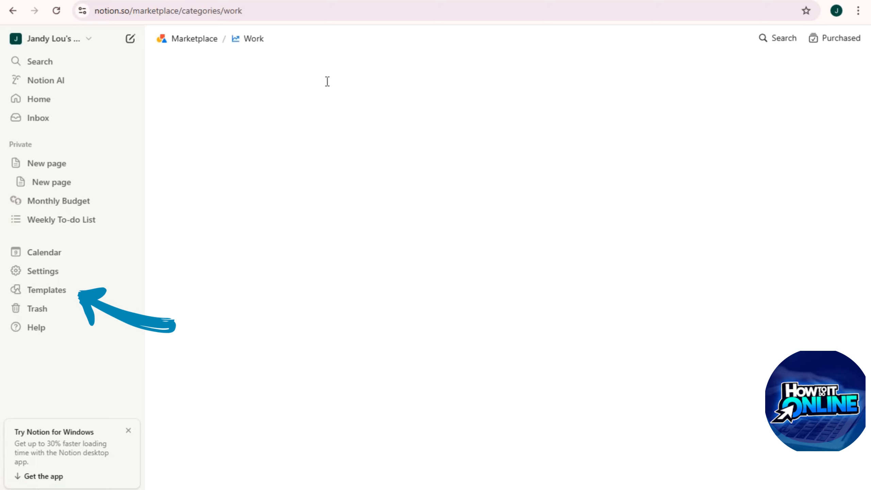
{"action": "scroll", "coordinate": [444, 306], "scroll_direction": "down", "scroll_amount": 8}
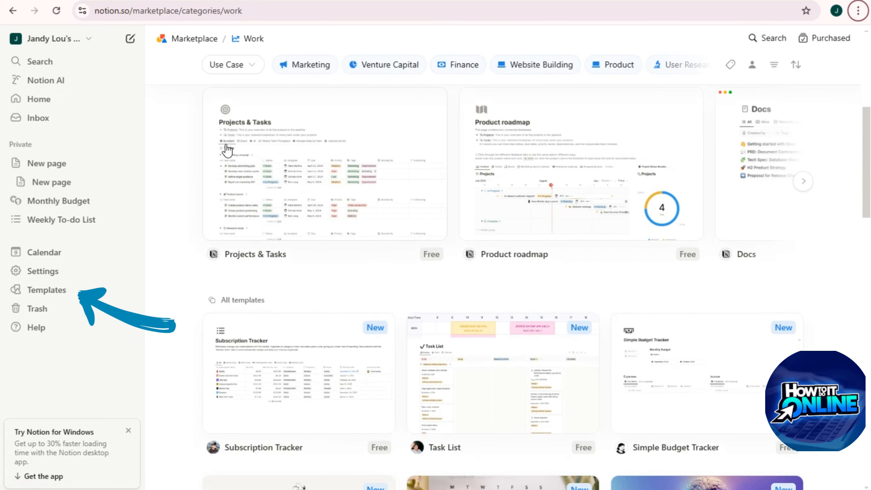
{"action": "scroll", "coordinate": [644, 300], "scroll_direction": "down", "scroll_amount": 3}
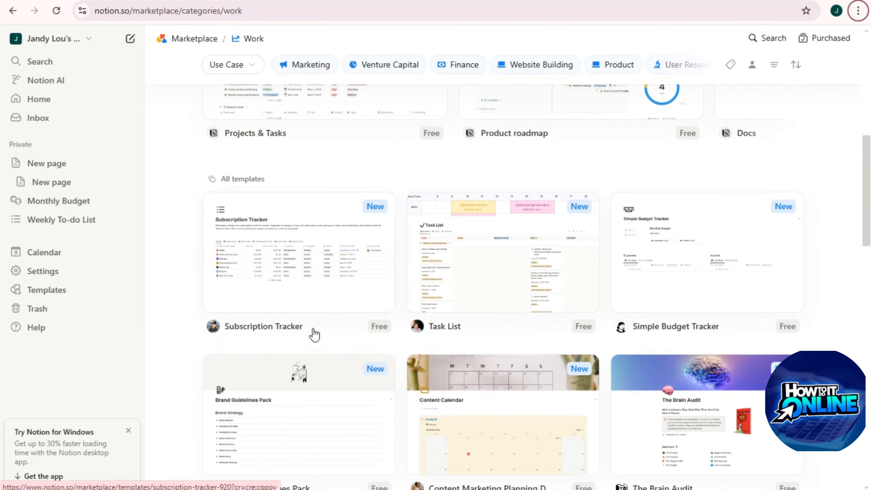
{"action": "scroll", "coordinate": [302, 349], "scroll_direction": "down", "scroll_amount": 3}
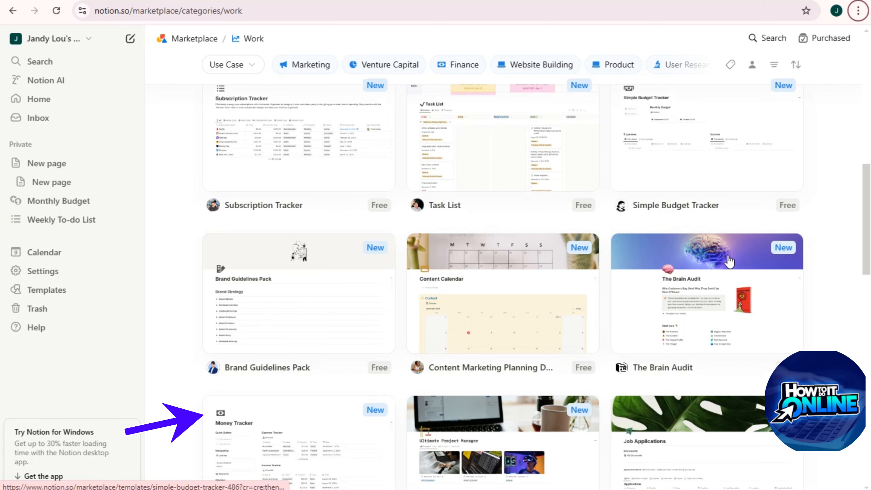
{"action": "scroll", "coordinate": [729, 261], "scroll_direction": "down", "scroll_amount": 5}
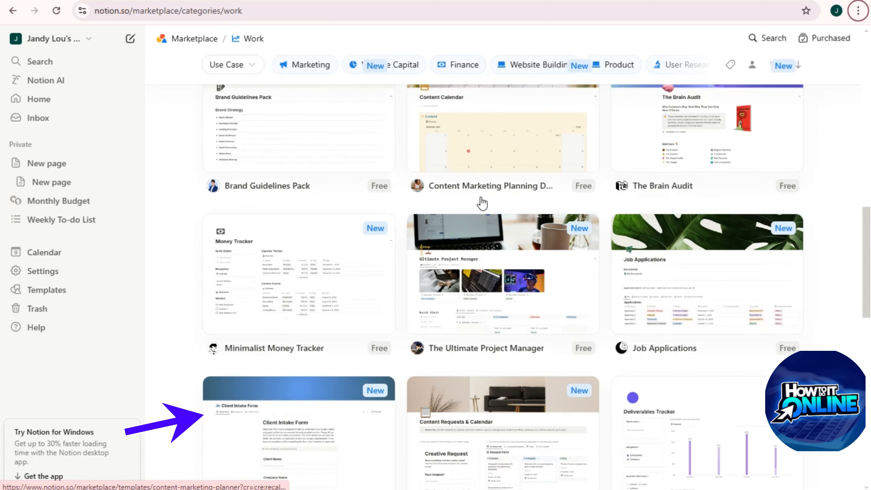
{"action": "scroll", "coordinate": [285, 313], "scroll_direction": "down", "scroll_amount": 5}
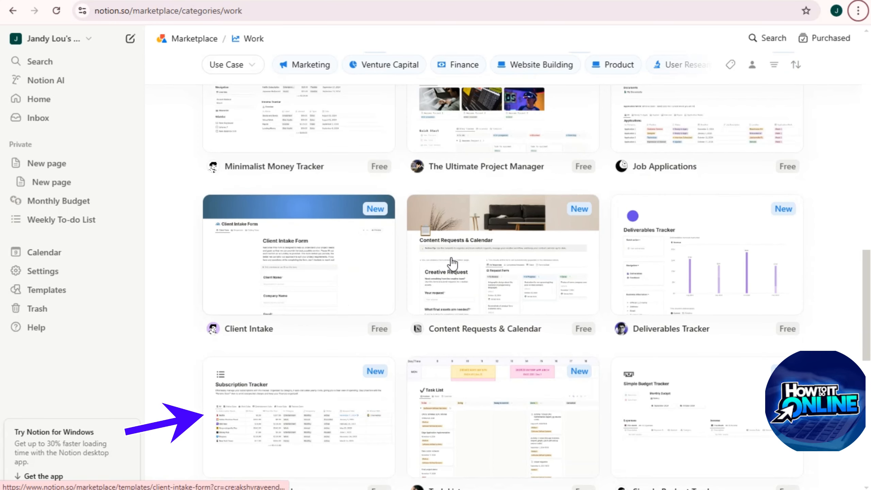
{"action": "scroll", "coordinate": [723, 309], "scroll_direction": "down", "scroll_amount": 7}
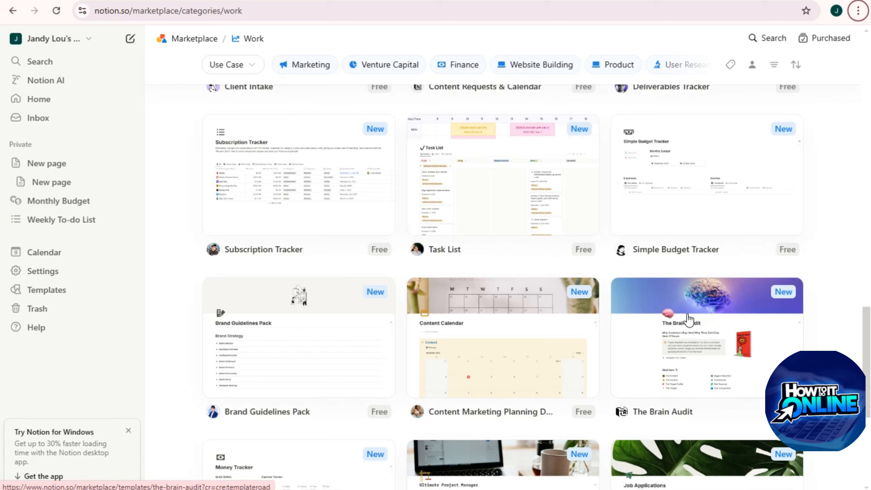
{"action": "left_click", "coordinate": [700, 328]}
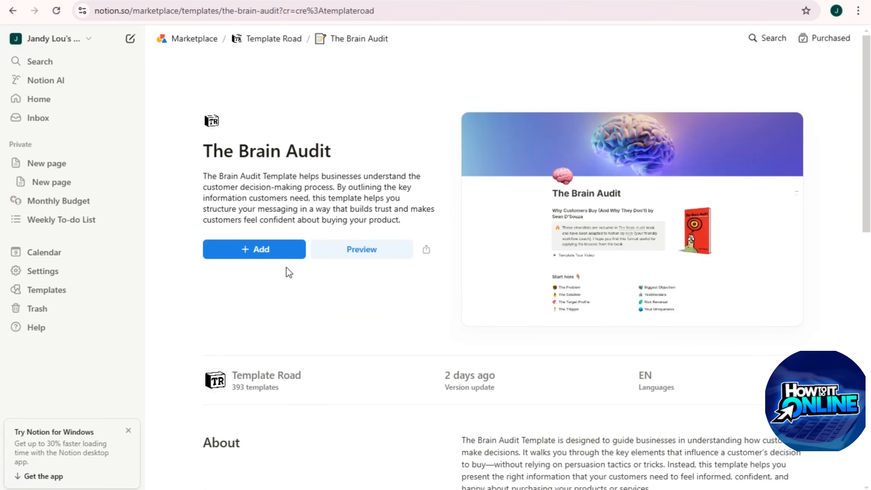
Step: Add The Brain Audit template to the workspace
{"action": "scroll", "coordinate": [628, 331], "scroll_direction": "down", "scroll_amount": 10}
{"action": "scroll", "coordinate": [629, 331], "scroll_direction": "up", "scroll_amount": 15}
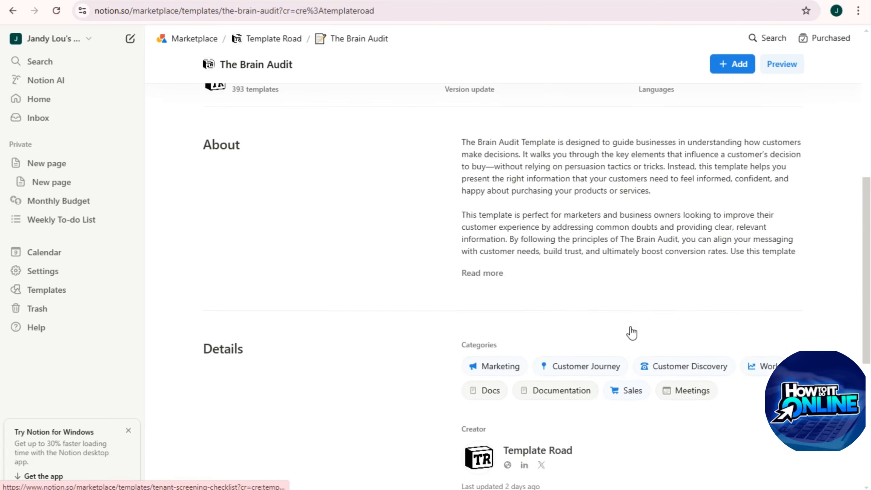
{"action": "left_click", "coordinate": [276, 142]}
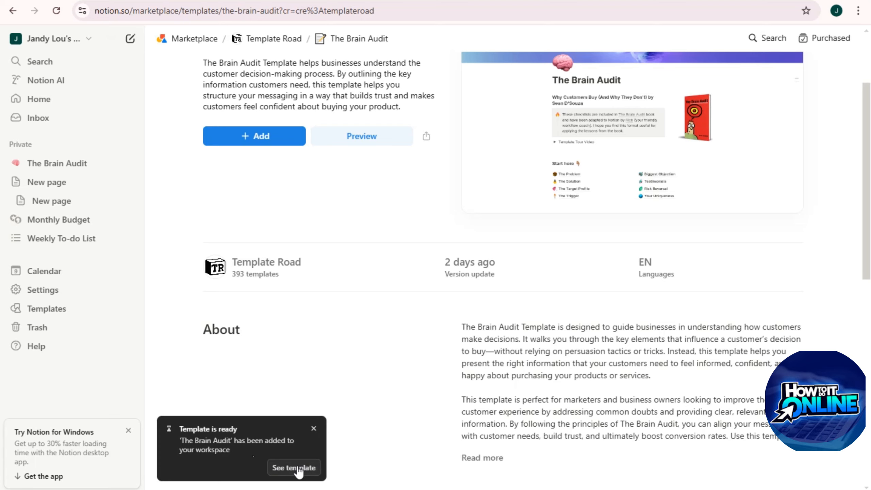
Step: Open The Brain Audit page, scroll through its Start here links, and dismiss the notification
{"action": "left_click", "coordinate": [72, 169]}
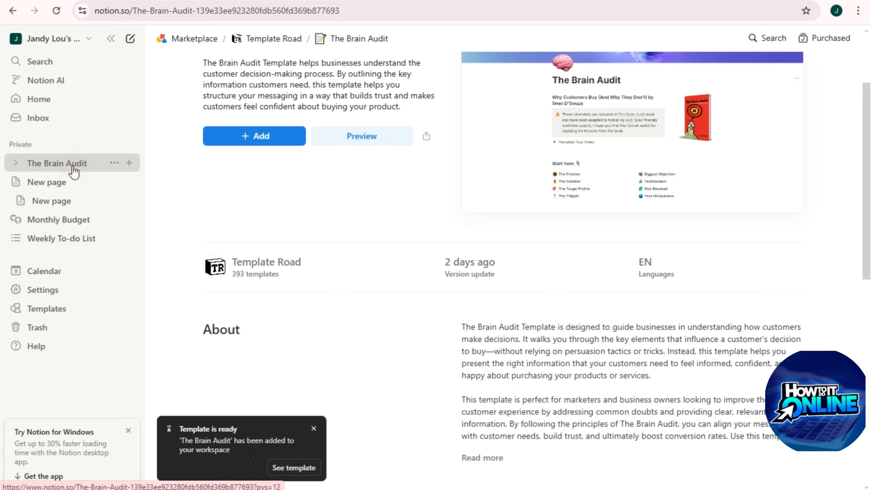
{"action": "scroll", "coordinate": [416, 357], "scroll_direction": "down", "scroll_amount": 5}
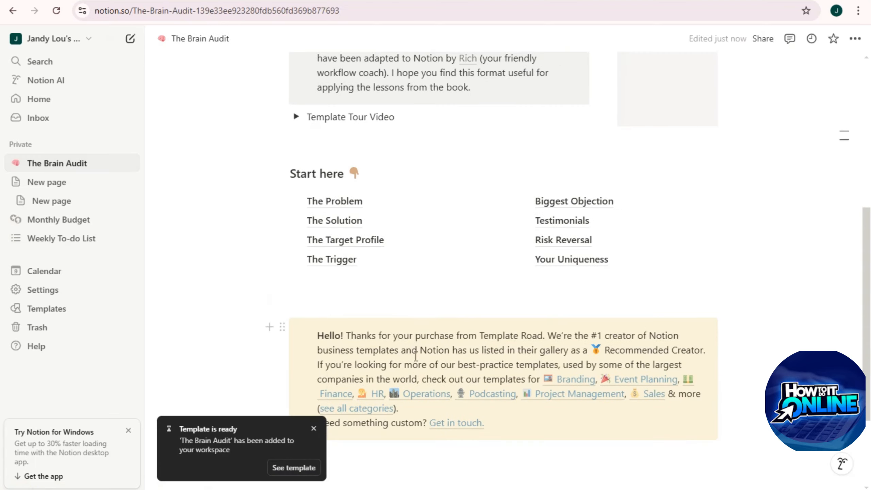
{"action": "scroll", "coordinate": [486, 366], "scroll_direction": "down", "scroll_amount": 2}
{"action": "scroll", "coordinate": [508, 387], "scroll_direction": "up", "scroll_amount": 7}
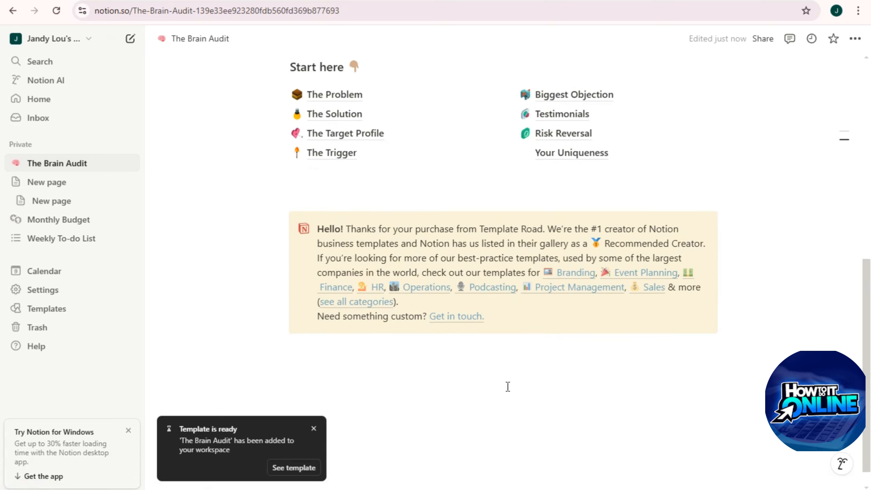
{"action": "scroll", "coordinate": [439, 346], "scroll_direction": "down", "scroll_amount": 10}
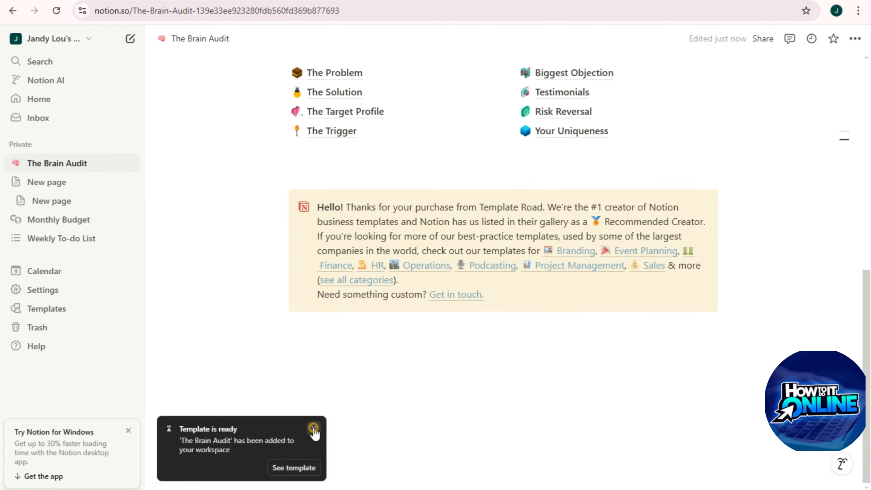
{"action": "left_click", "coordinate": [314, 428]}
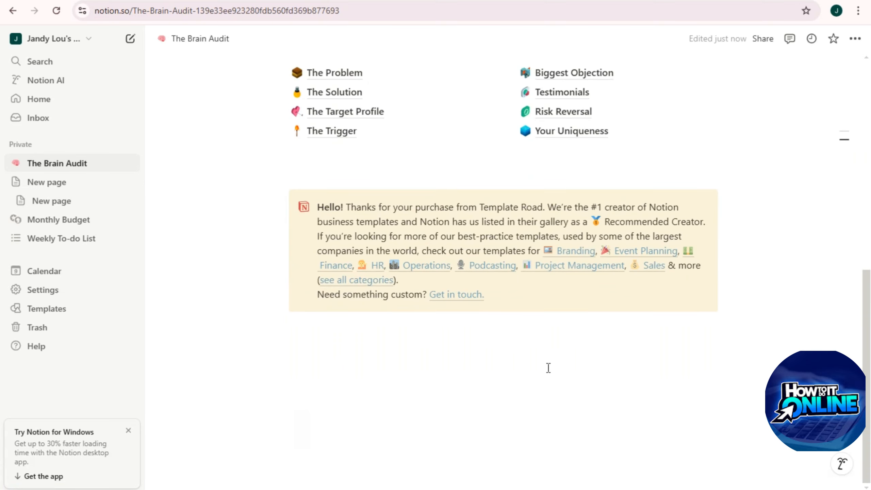
Step: Return to the template Marketplace and browse the Life category
{"action": "left_click", "coordinate": [50, 310]}
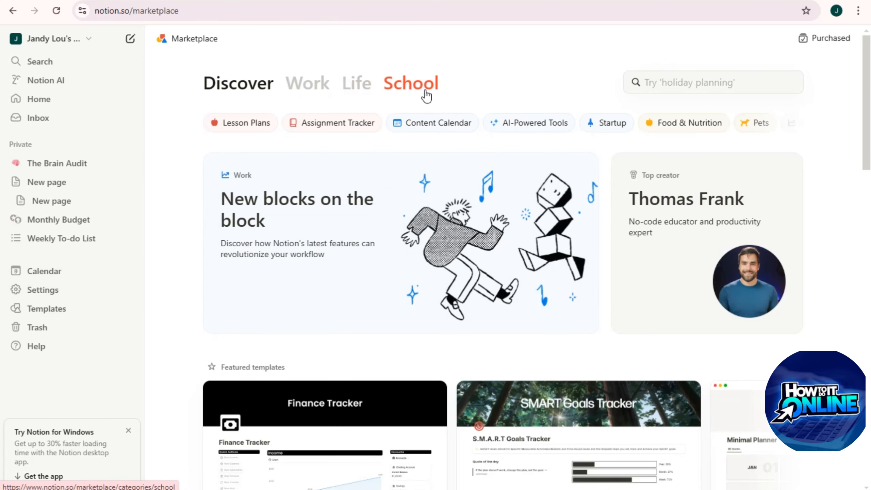
{"action": "left_click", "coordinate": [359, 92]}
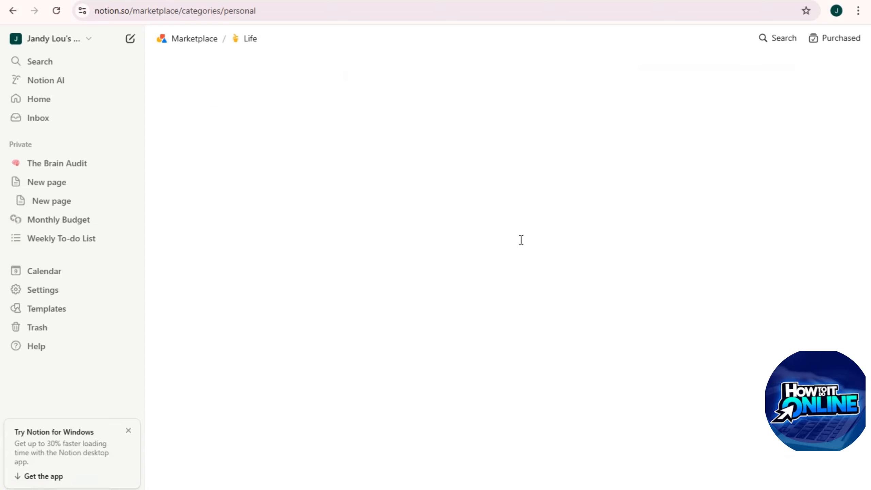
{"action": "scroll", "coordinate": [526, 306], "scroll_direction": "down", "scroll_amount": 6}
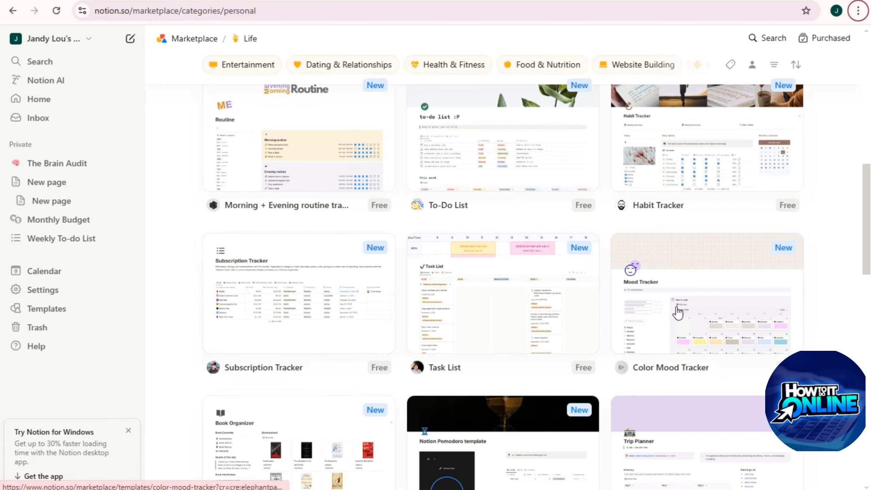
{"action": "scroll", "coordinate": [693, 385], "scroll_direction": "down", "scroll_amount": 3}
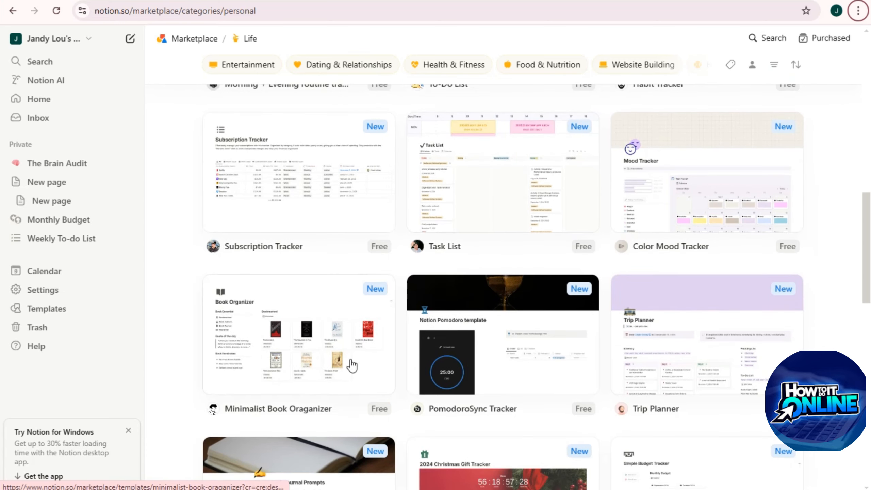
{"action": "scroll", "coordinate": [681, 379], "scroll_direction": "down", "scroll_amount": 8}
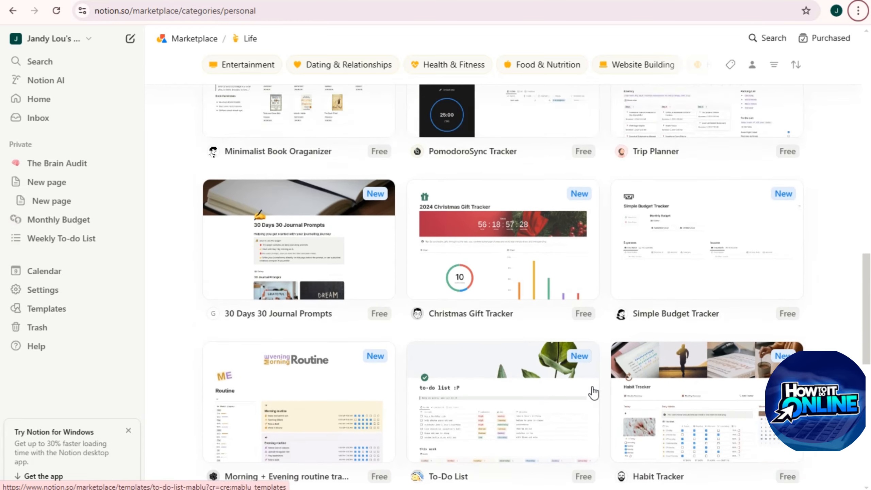
{"action": "scroll", "coordinate": [593, 391], "scroll_direction": "up", "scroll_amount": 9}
{"action": "scroll", "coordinate": [310, 426], "scroll_direction": "down", "scroll_amount": 5}
{"action": "scroll", "coordinate": [309, 425], "scroll_direction": "down", "scroll_amount": 10}
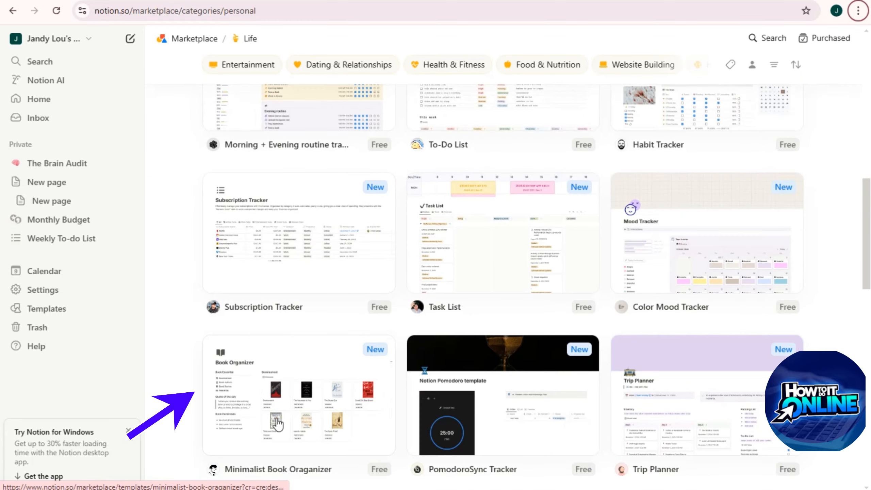
{"action": "scroll", "coordinate": [267, 376], "scroll_direction": "down", "scroll_amount": 12}
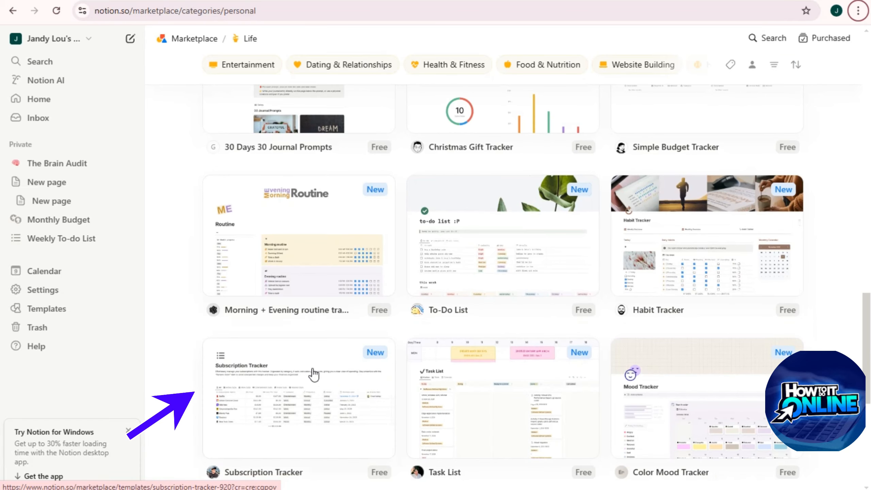
{"action": "scroll", "coordinate": [615, 397], "scroll_direction": "up", "scroll_amount": 15}
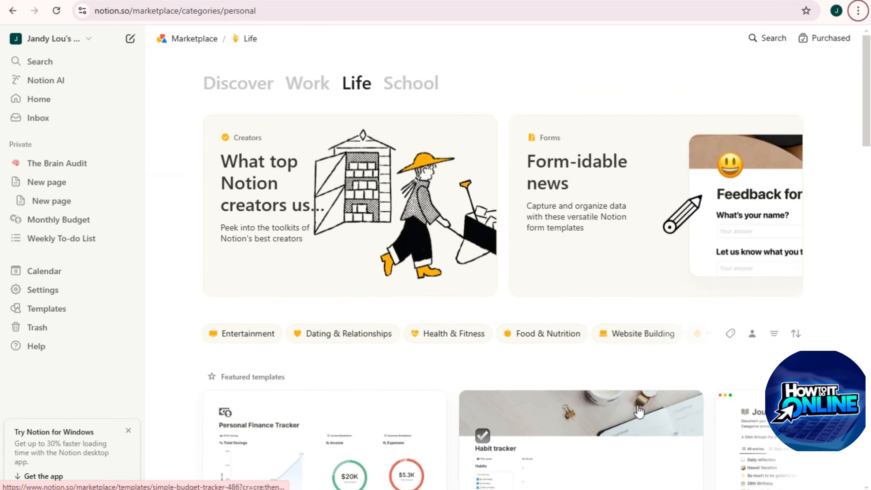
Step: Switch to the School category and look through its student templates
{"action": "left_click", "coordinate": [403, 88]}
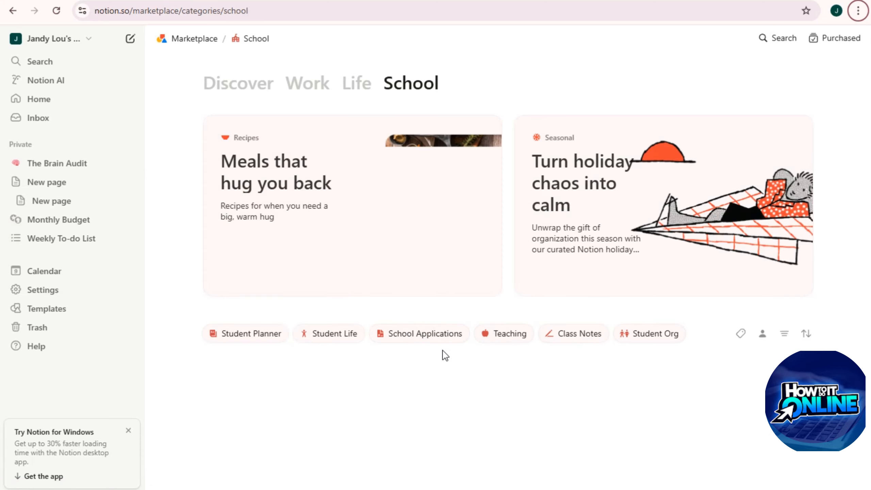
{"action": "scroll", "coordinate": [412, 344], "scroll_direction": "down", "scroll_amount": 5}
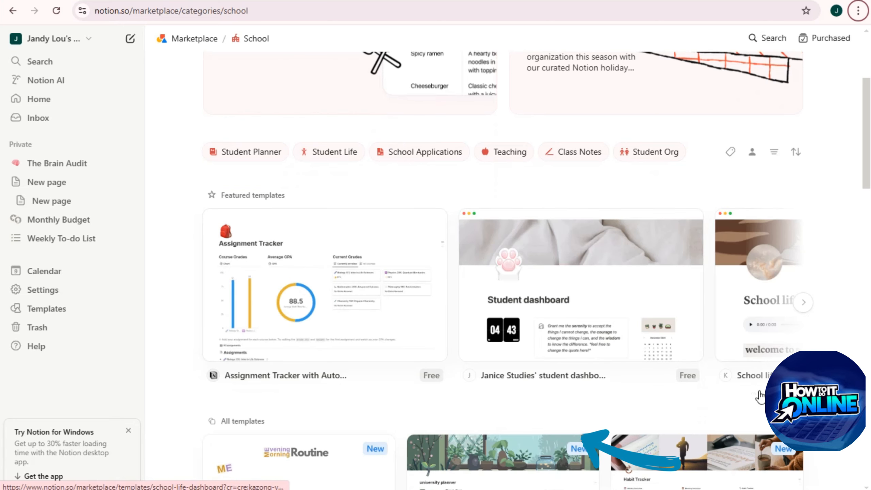
{"action": "scroll", "coordinate": [476, 326], "scroll_direction": "down", "scroll_amount": 5}
{"action": "scroll", "coordinate": [509, 366], "scroll_direction": "down", "scroll_amount": 8}
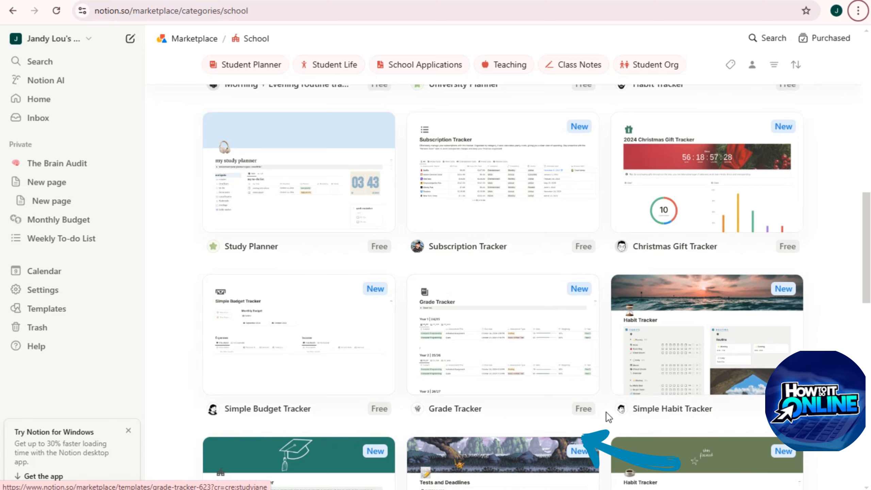
{"action": "scroll", "coordinate": [609, 417], "scroll_direction": "up", "scroll_amount": 13}
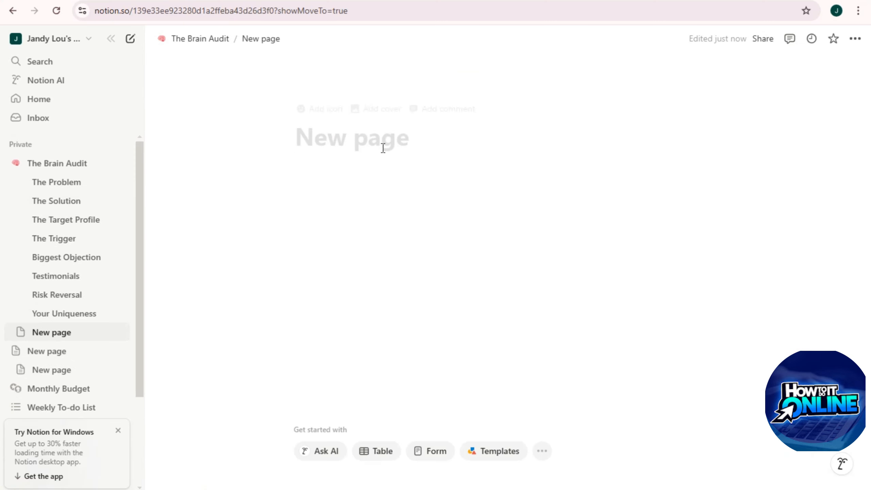
Step: Create a new page titled DAILY ROUTINE
{"action": "left_click", "coordinate": [334, 141]}
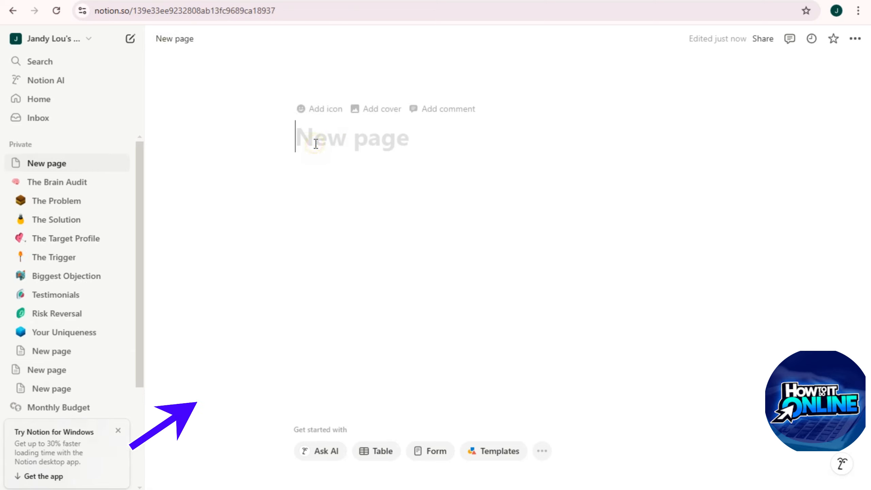
{"action": "type", "text": "DAILY"}
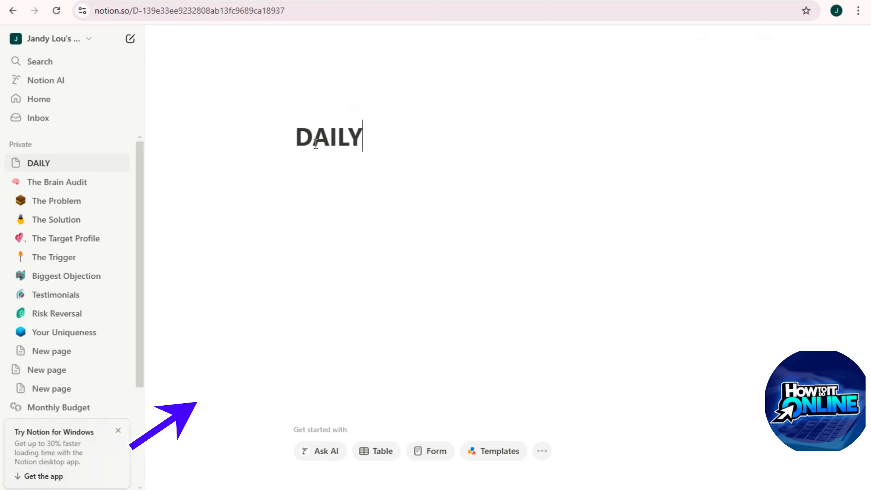
{"action": "type", "text": " ROUTINE"}
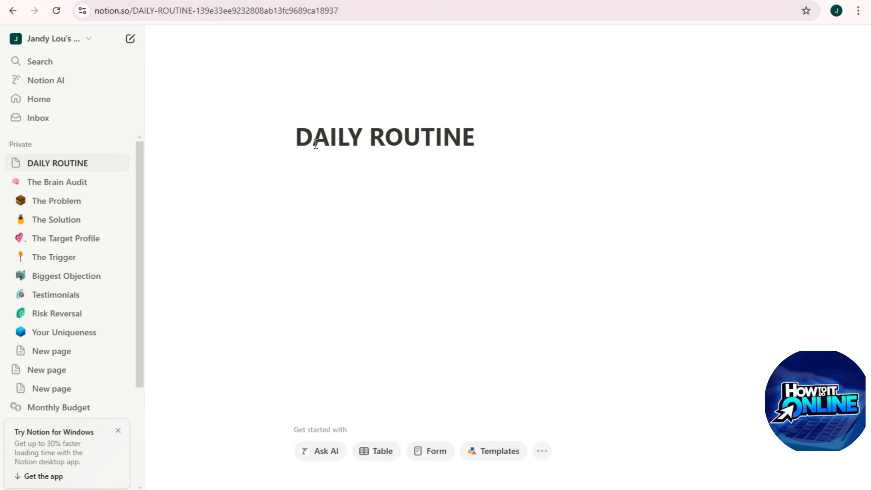
{"action": "left_click", "coordinate": [361, 145]}
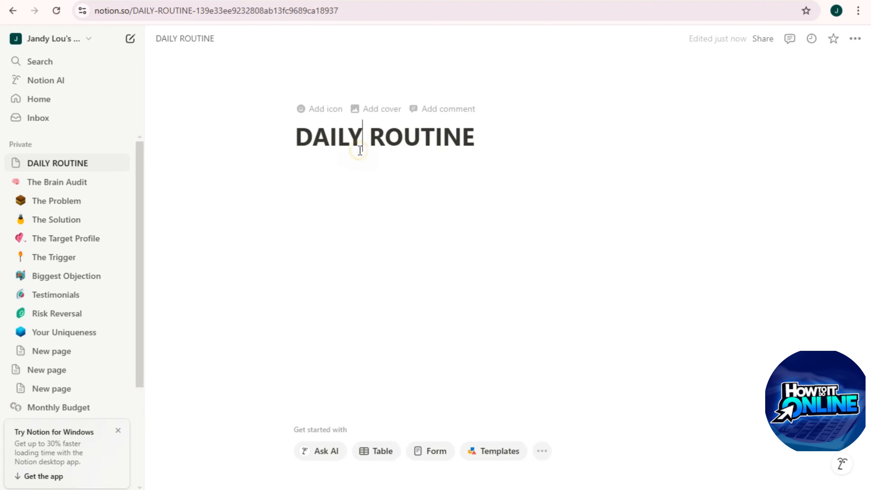
Step: Set an Unsplash photo of oranges, found by searching 'life', as the page cover
{"action": "left_click", "coordinate": [374, 114]}
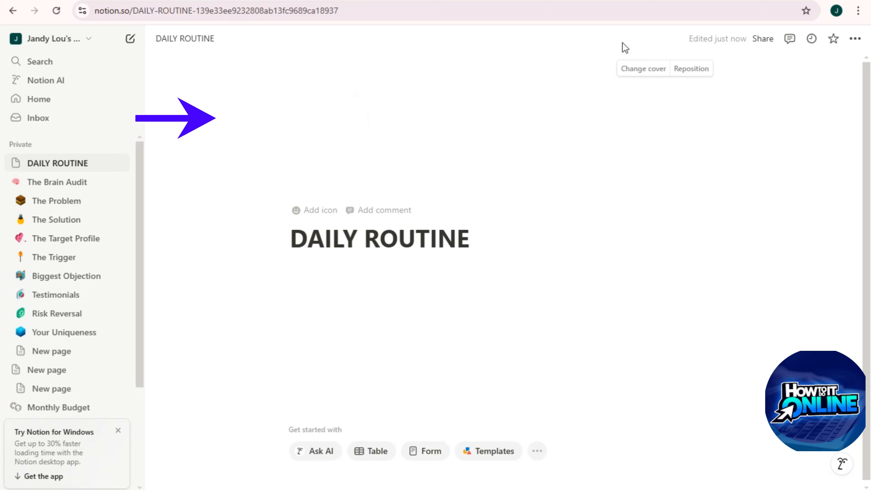
{"action": "left_click", "coordinate": [651, 71]}
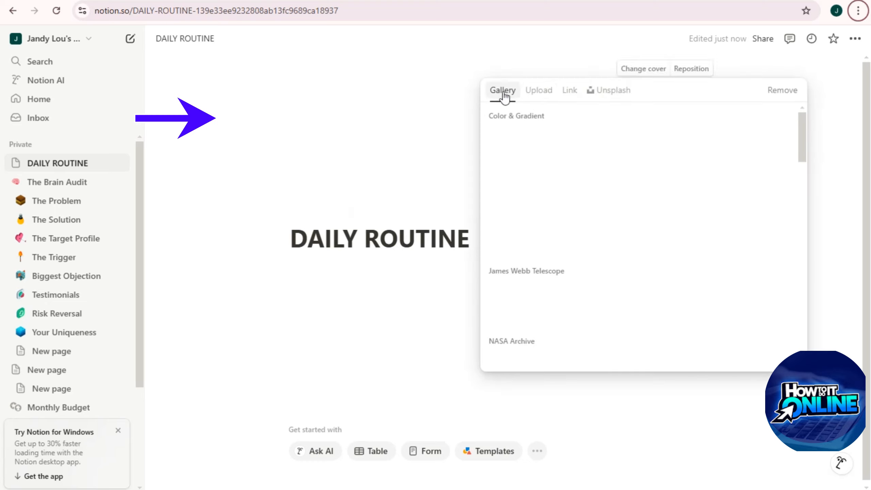
{"action": "left_click", "coordinate": [543, 90]}
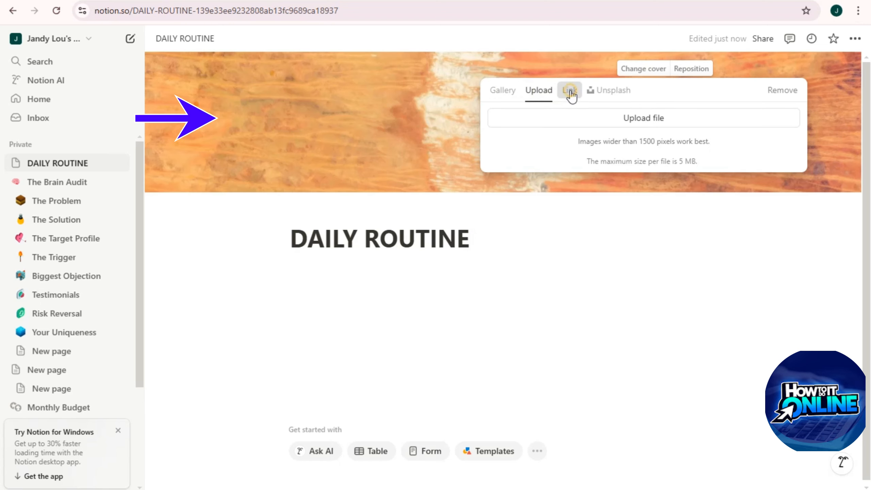
{"action": "left_click", "coordinate": [569, 91]}
{"action": "left_click", "coordinate": [611, 94]}
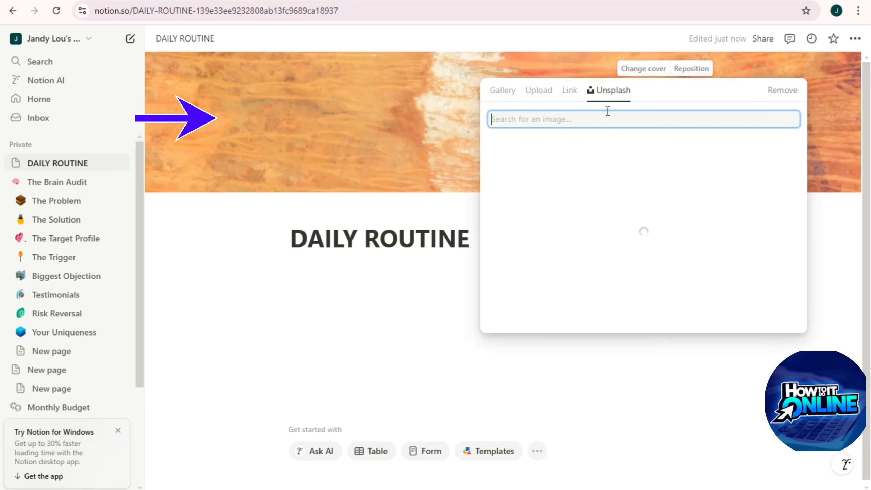
{"action": "type", "text": "life"}
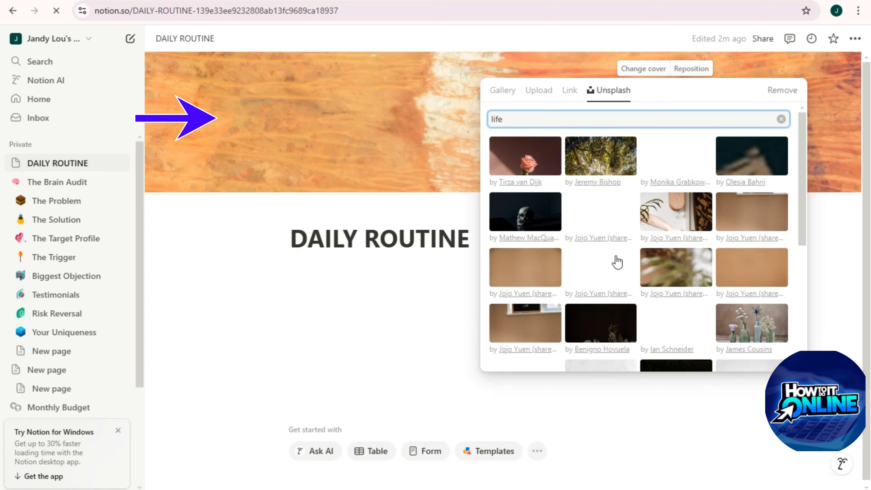
{"action": "left_click", "coordinate": [543, 165]}
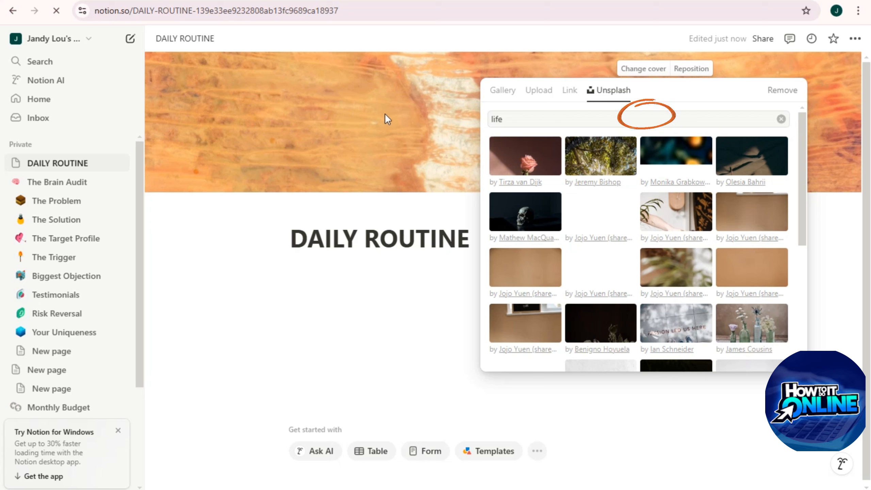
{"action": "left_click", "coordinate": [660, 159]}
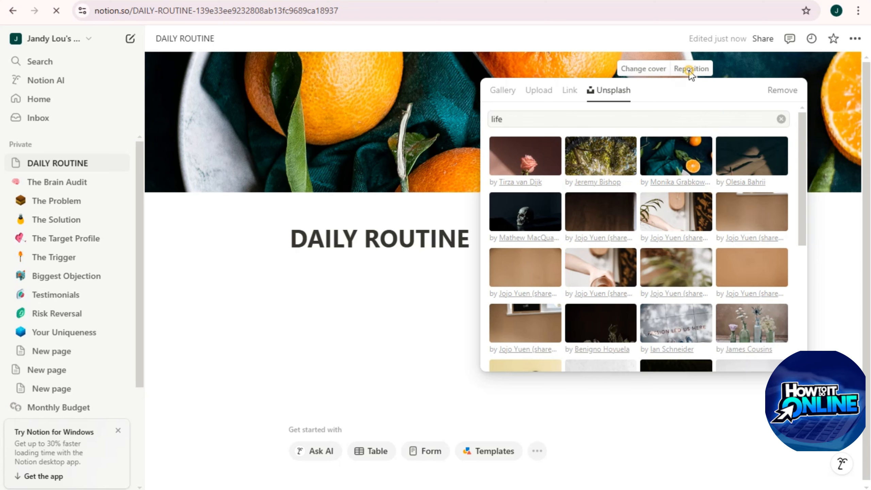
{"action": "left_click", "coordinate": [468, 88]}
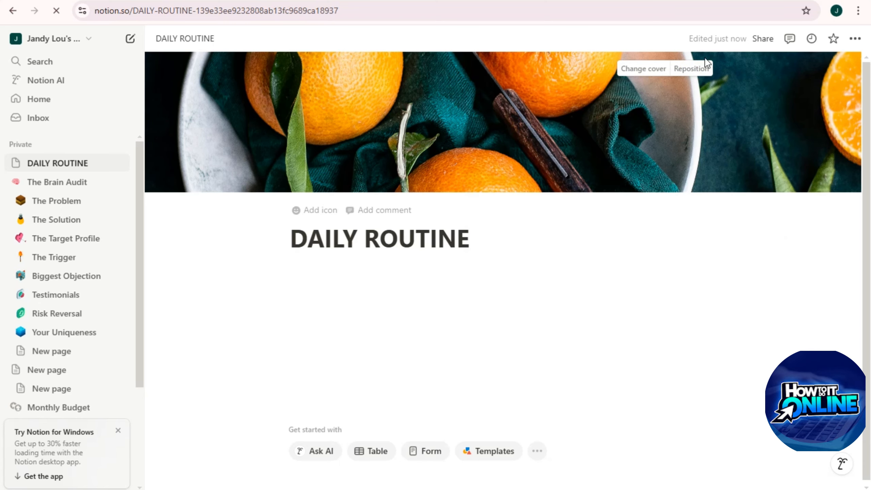
Step: Reposition the oranges cover to frame the fruit and save the position
{"action": "left_click", "coordinate": [691, 69]}
{"action": "mouse_move", "coordinate": [648, 127]}
{"action": "left_mouse_down"}
{"action": "mouse_move", "coordinate": [651, 181]}
{"action": "mouse_move", "coordinate": [662, 132]}
{"action": "left_mouse_up"}
{"action": "left_click", "coordinate": [666, 69]}
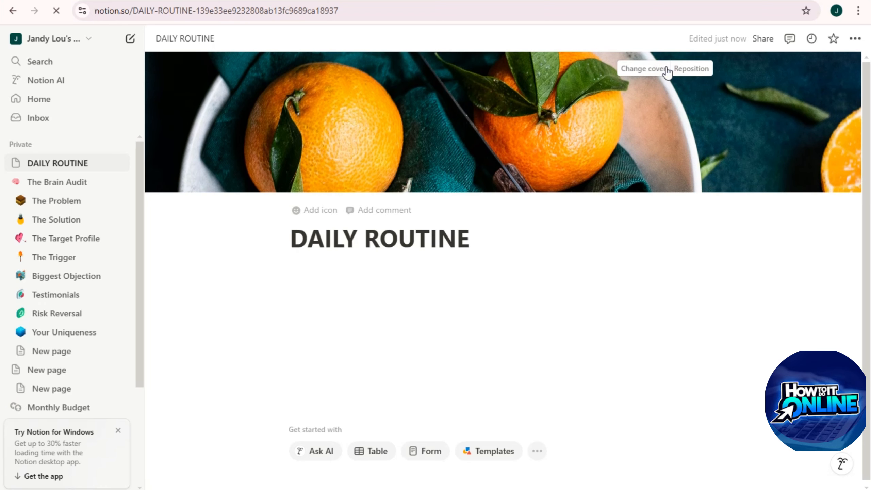
{"action": "left_click", "coordinate": [644, 69]}
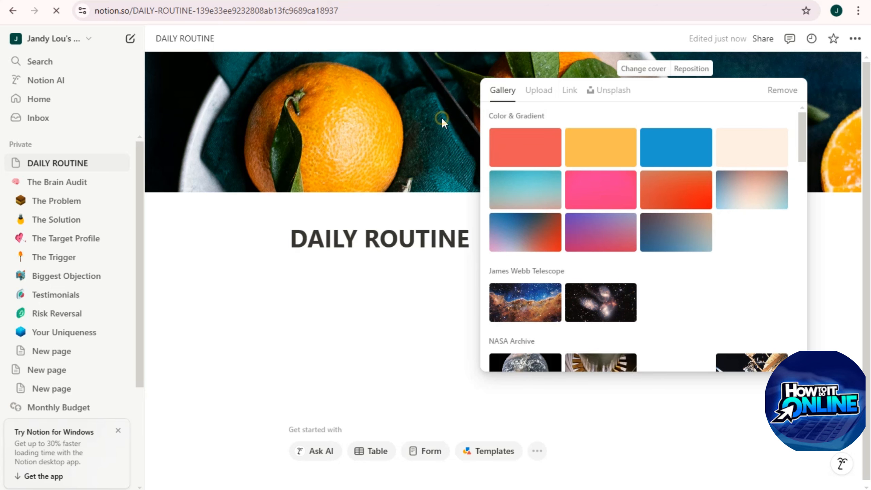
{"action": "left_click", "coordinate": [442, 117]}
{"action": "left_click", "coordinate": [321, 213]}
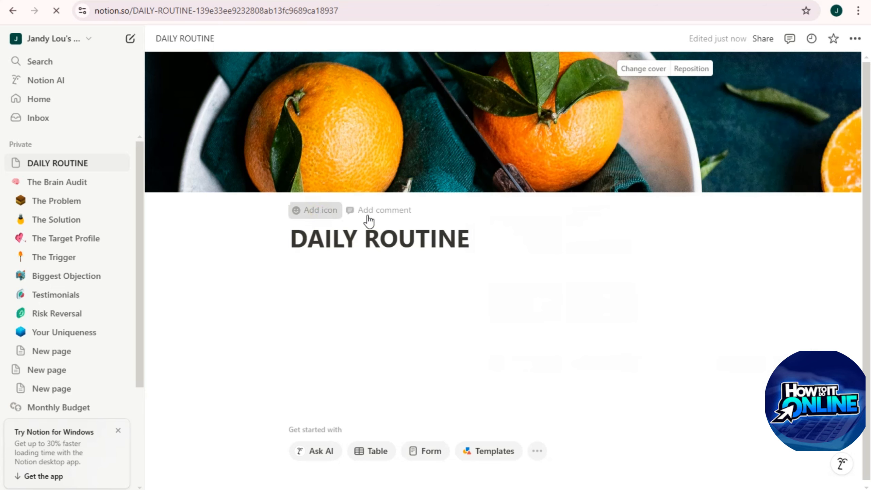
Step: Set the cityscape emoji as the page icon and post the comment MY RULES!
{"action": "type", "text": "Li"}
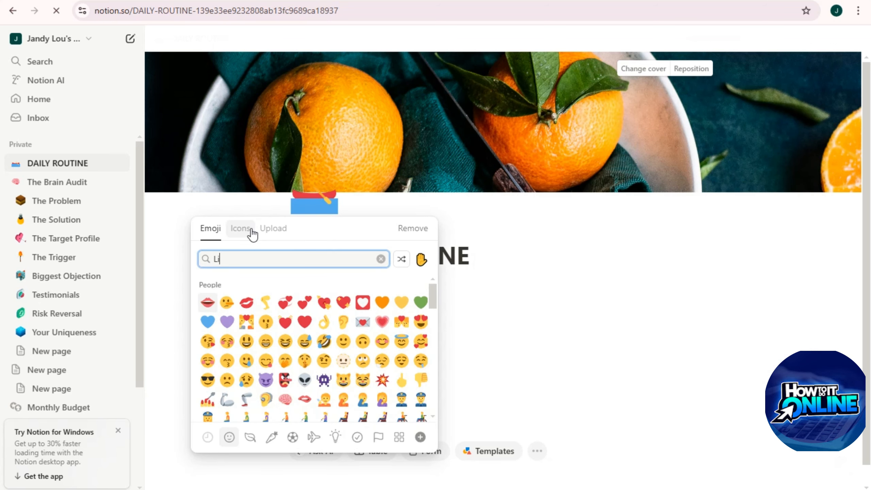
{"action": "type", "text": "n"}
{"action": "left_click", "coordinate": [227, 285]}
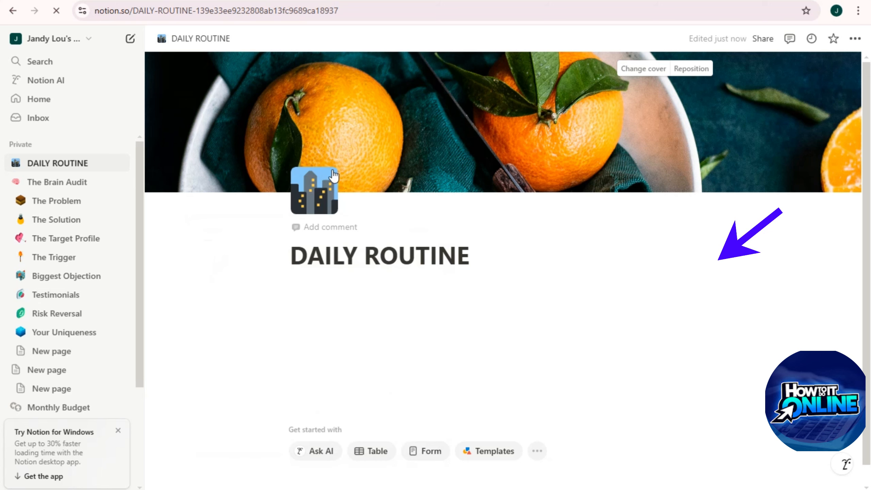
{"action": "left_click", "coordinate": [335, 228]}
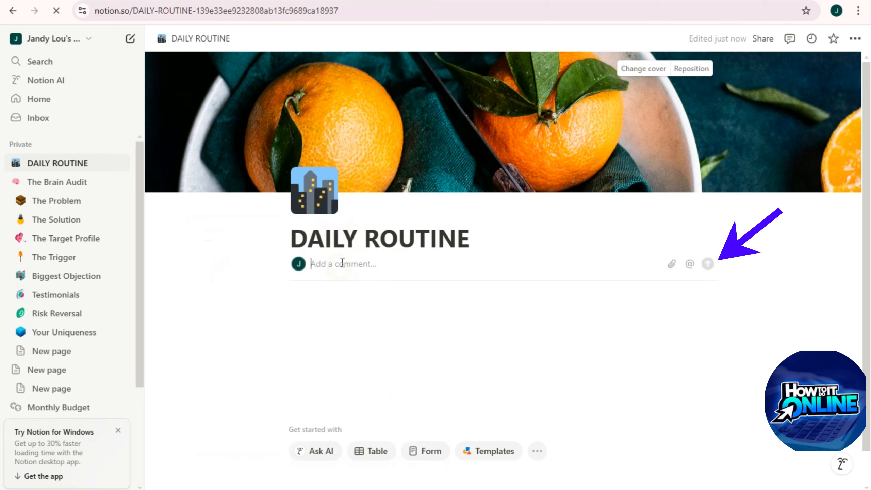
{"action": "type", "text": "MU"}
{"action": "key", "text": "Return"}
{"action": "scroll", "coordinate": [425, 259], "scroll_direction": "down", "scroll_amount": 2}
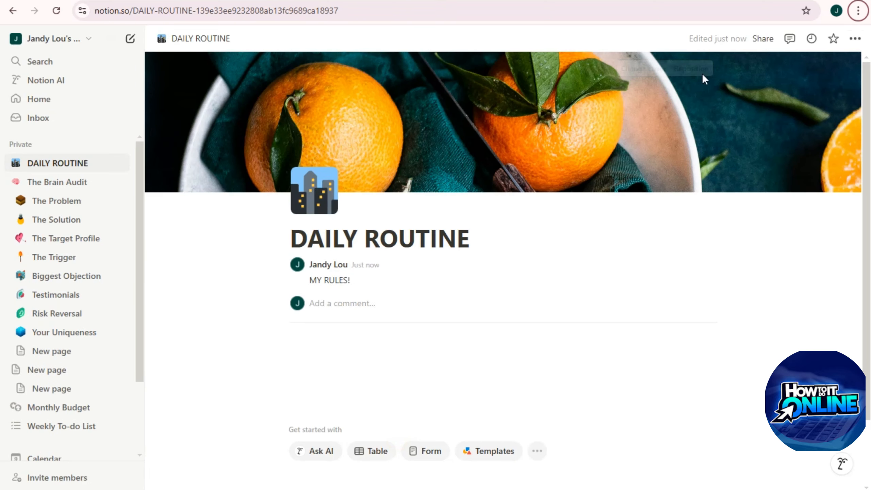
Step: Turn on Small text and Full width in the DAILY ROUTINE page menu
{"action": "left_click", "coordinate": [855, 38]}
{"action": "left_click", "coordinate": [835, 109]}
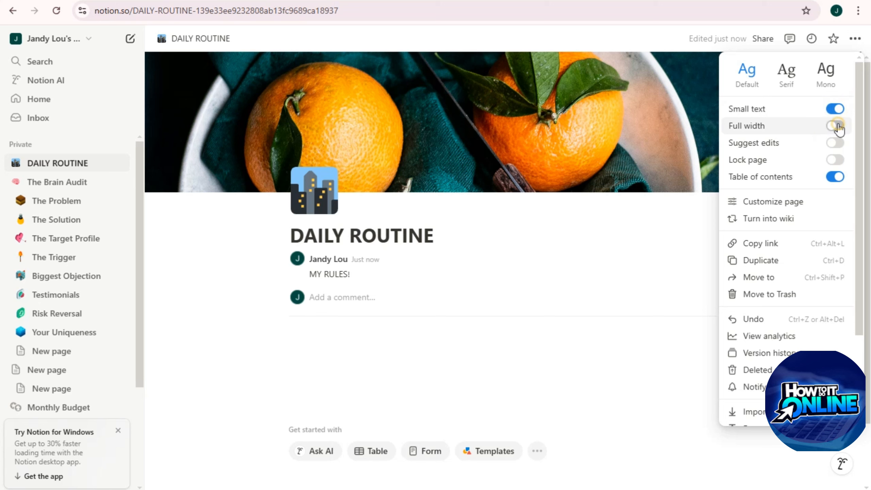
{"action": "left_click", "coordinate": [837, 126]}
{"action": "left_click", "coordinate": [335, 342]}
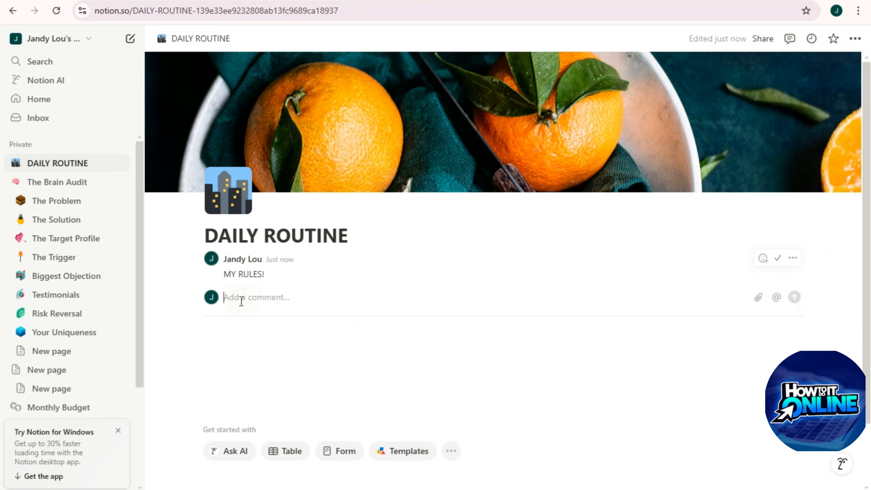
{"action": "type", "text": "/t"}
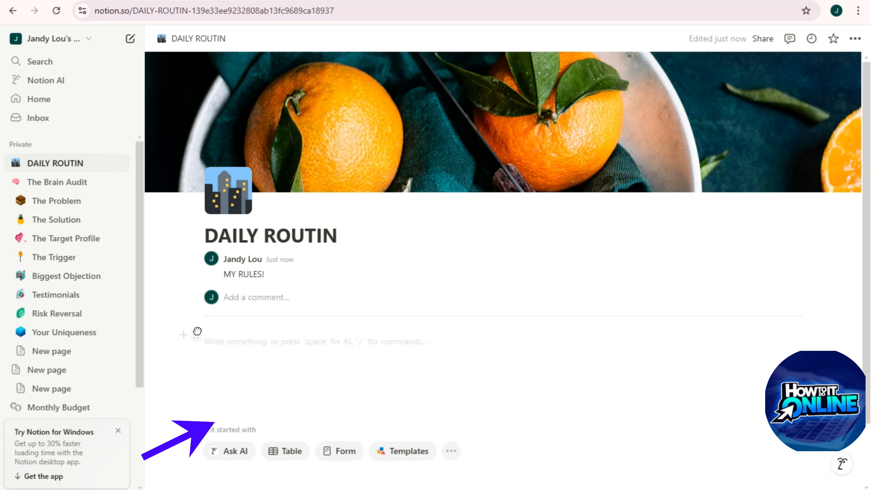
Step: Browse the block-type menu for the empty line below the comment, then close it without inserting
{"action": "key", "text": "Escape"}
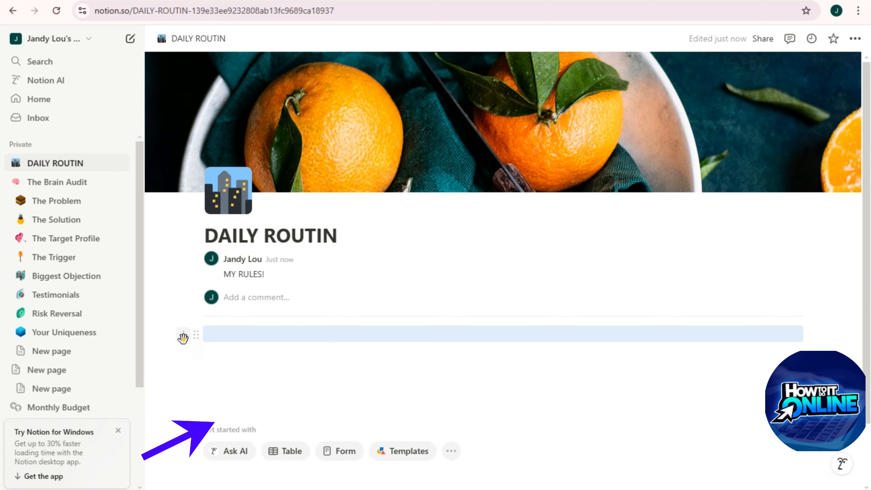
{"action": "left_click", "coordinate": [182, 338]}
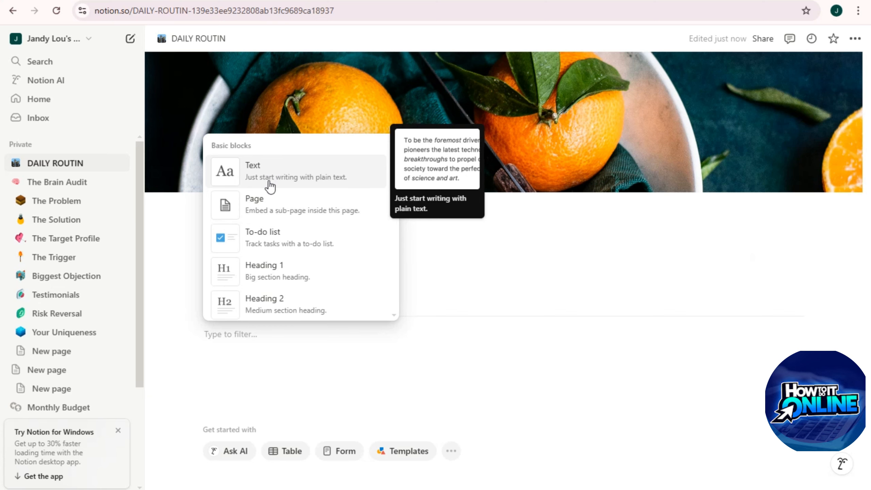
{"action": "scroll", "coordinate": [272, 199], "scroll_direction": "down", "scroll_amount": 2}
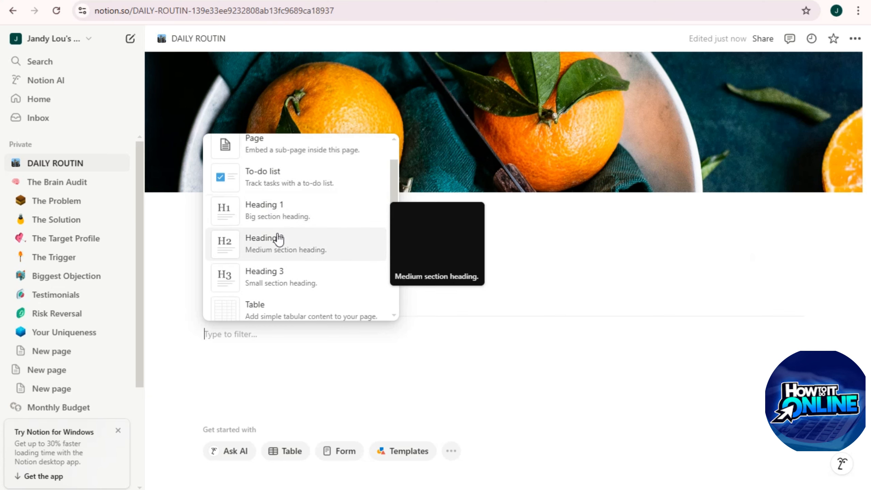
{"action": "scroll", "coordinate": [274, 261], "scroll_direction": "down", "scroll_amount": 2}
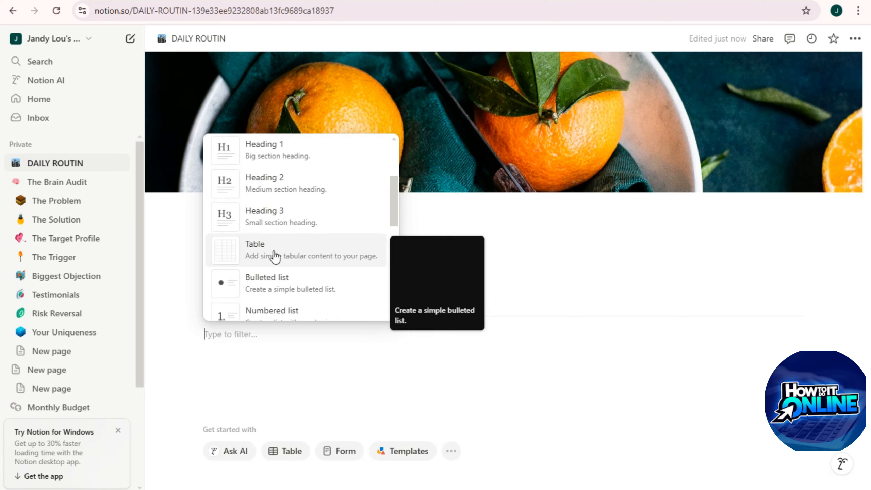
{"action": "scroll", "coordinate": [279, 274], "scroll_direction": "down", "scroll_amount": 2}
{"action": "scroll", "coordinate": [279, 261], "scroll_direction": "down", "scroll_amount": 2}
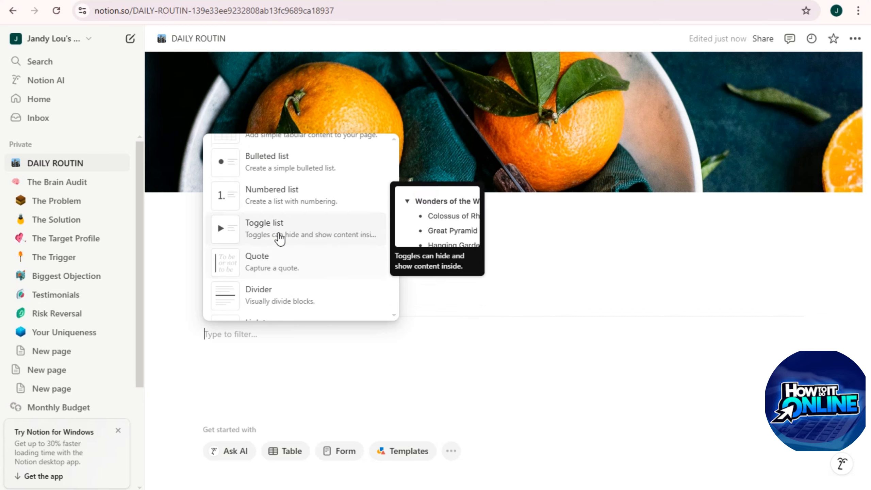
{"action": "scroll", "coordinate": [278, 273], "scroll_direction": "down", "scroll_amount": 2}
{"action": "scroll", "coordinate": [274, 280], "scroll_direction": "down", "scroll_amount": 2}
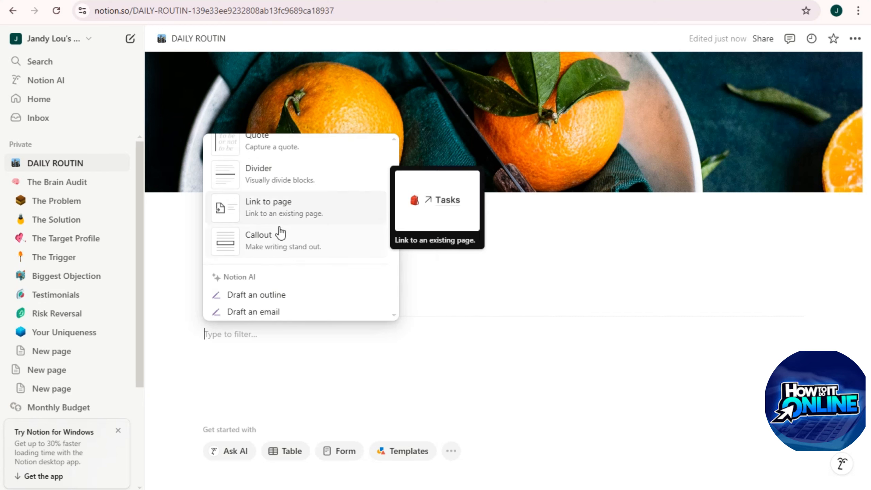
{"action": "scroll", "coordinate": [286, 282], "scroll_direction": "down", "scroll_amount": 6}
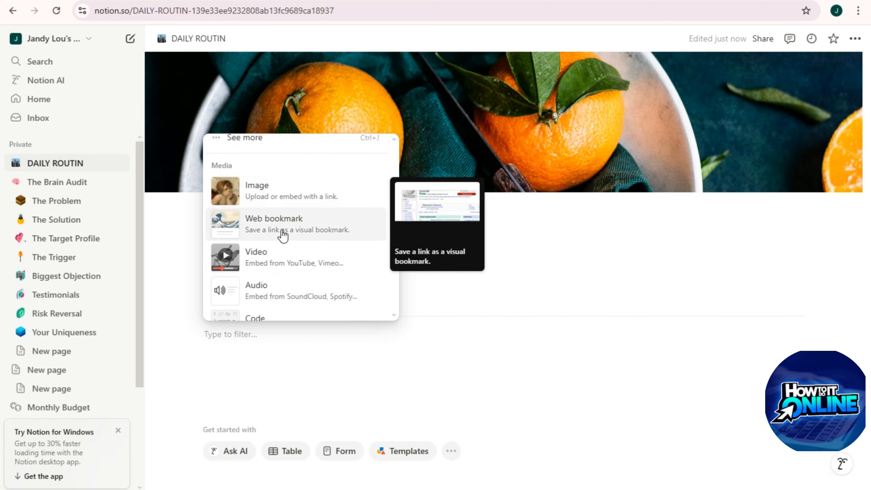
{"action": "scroll", "coordinate": [290, 295], "scroll_direction": "down", "scroll_amount": 5}
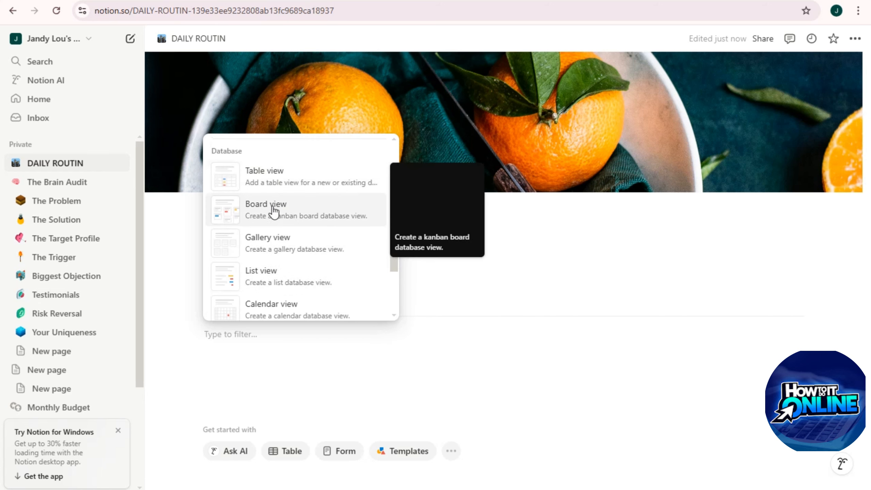
{"action": "scroll", "coordinate": [277, 283], "scroll_direction": "down", "scroll_amount": 3}
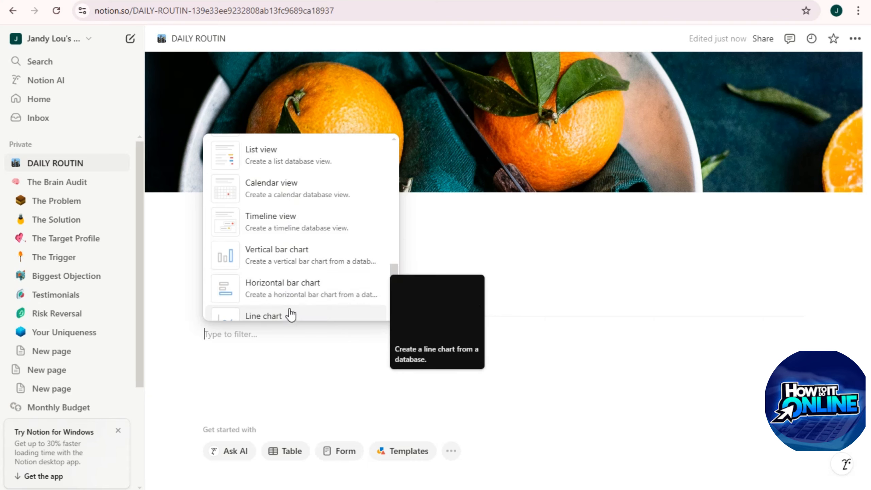
{"action": "scroll", "coordinate": [293, 275], "scroll_direction": "down", "scroll_amount": 3}
{"action": "scroll", "coordinate": [298, 275], "scroll_direction": "down", "scroll_amount": 10}
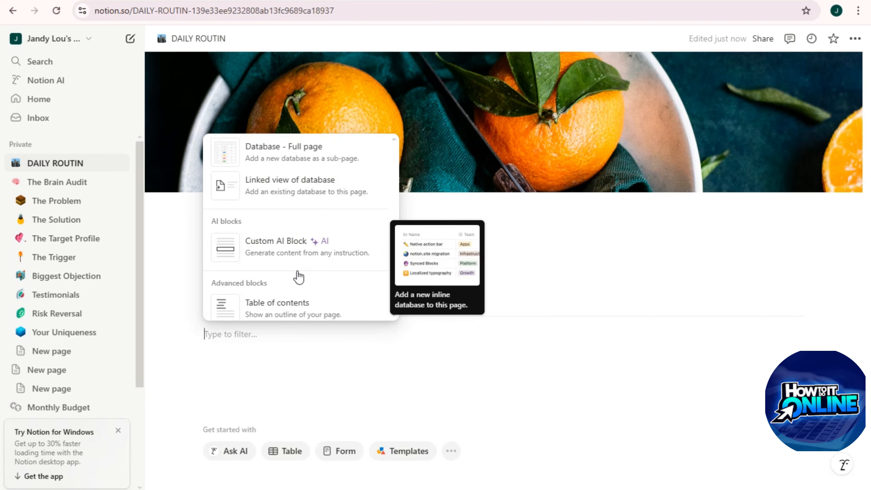
{"action": "left_click", "coordinate": [233, 336]}
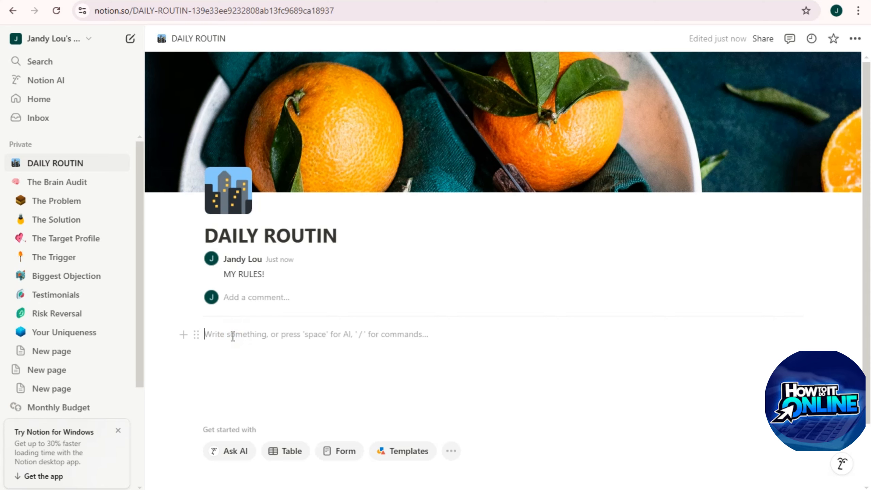
Step: Add a Heading 1 titled MORNING and restore the page title to DAILY ROUTINE
{"action": "type", "text": "/Hea"}
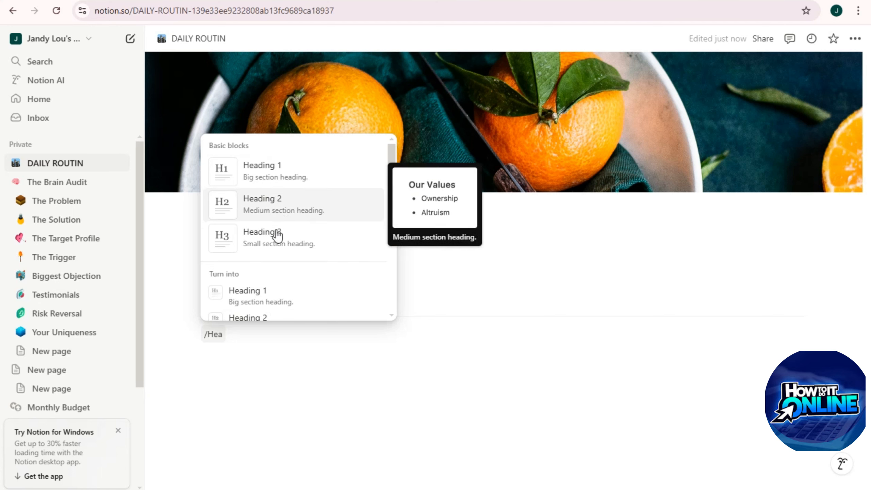
{"action": "left_click", "coordinate": [286, 177]}
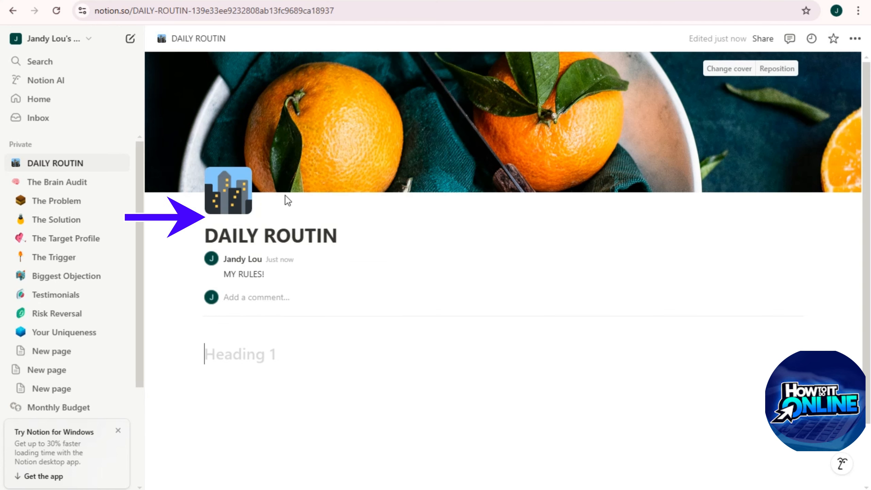
{"action": "type", "text": "MORNING"}
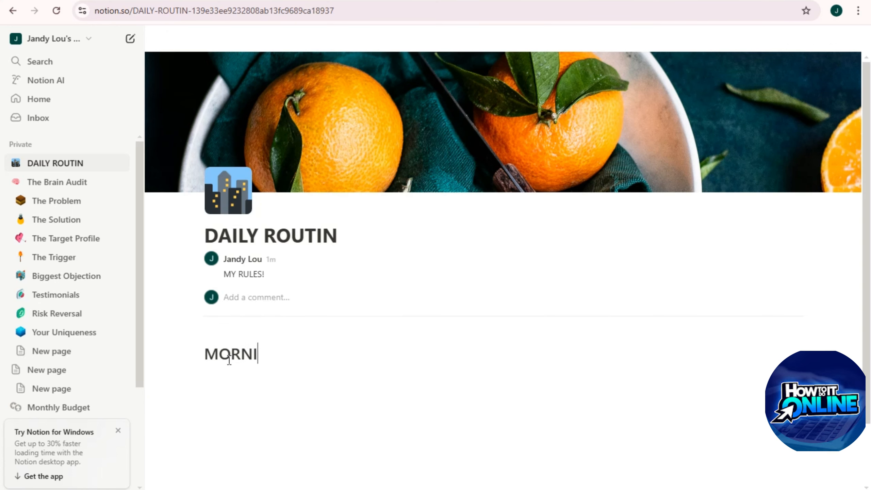
{"action": "left_click", "coordinate": [340, 237]}
{"action": "type", "text": "E"}
{"action": "left_click", "coordinate": [283, 358]}
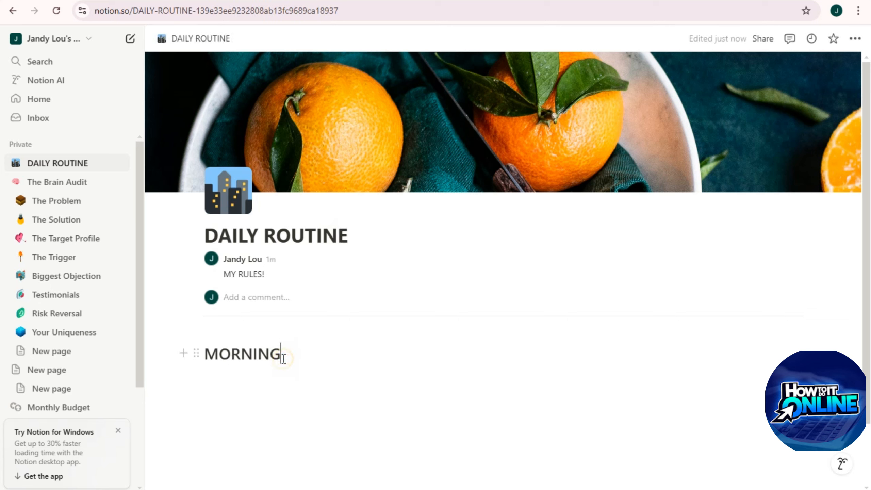
Step: Insert a new table database on a fresh line below the MORNING heading
{"action": "left_click", "coordinate": [237, 376]}
{"action": "type", "text": "/"}
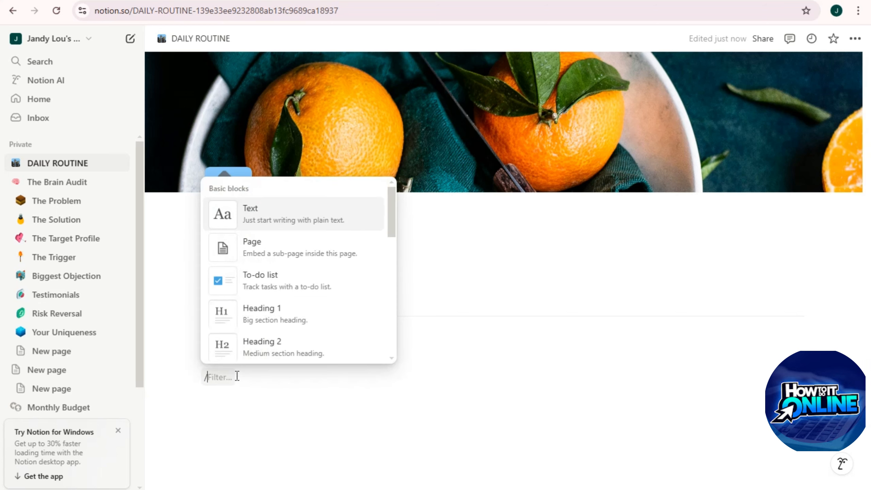
{"action": "type", "text": "table"}
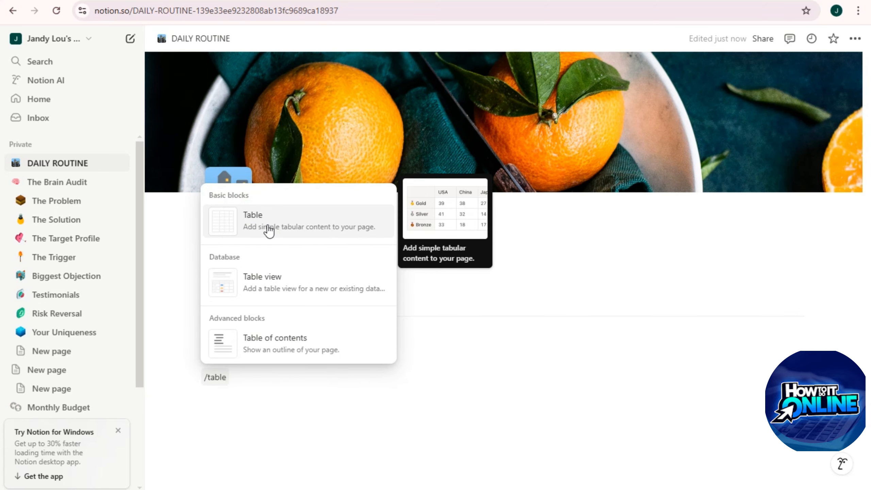
{"action": "key", "text": "Return"}
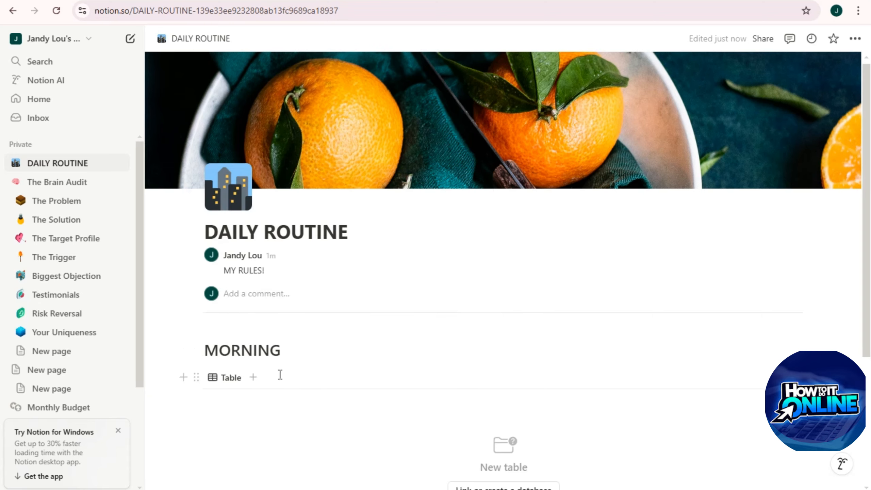
{"action": "scroll", "coordinate": [456, 288], "scroll_direction": "down", "scroll_amount": 5}
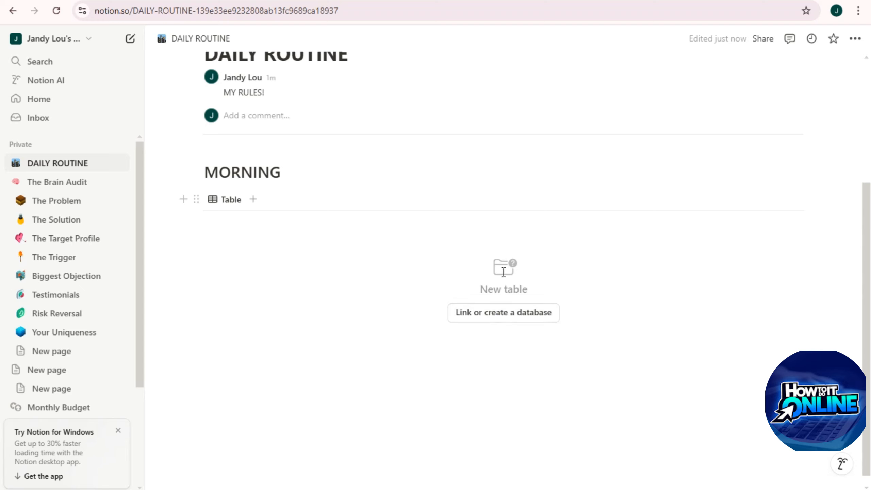
{"action": "left_click", "coordinate": [507, 319]}
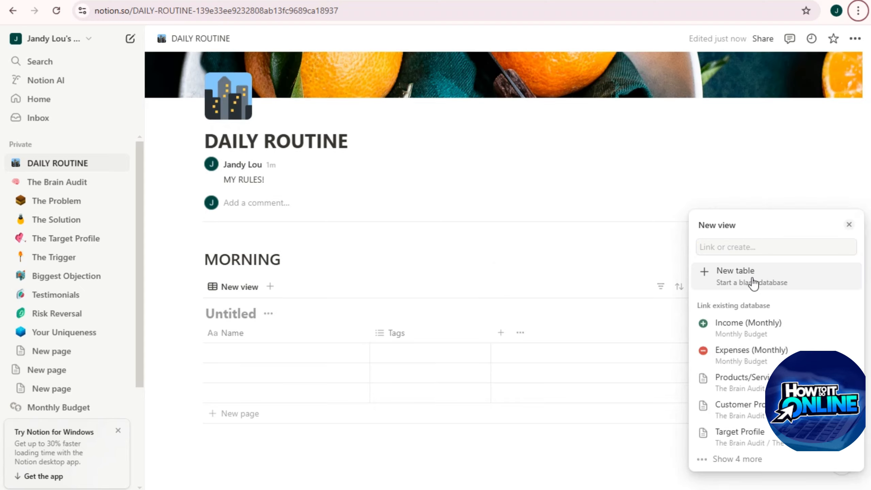
Step: Create a blank new table and rename its Untitled title to MORNING
{"action": "left_click", "coordinate": [753, 278]}
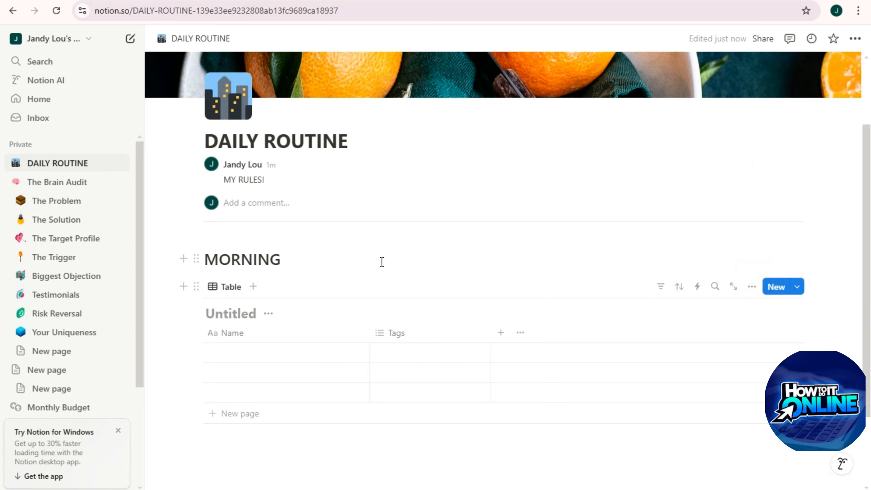
{"action": "scroll", "coordinate": [599, 339], "scroll_direction": "down", "scroll_amount": 3}
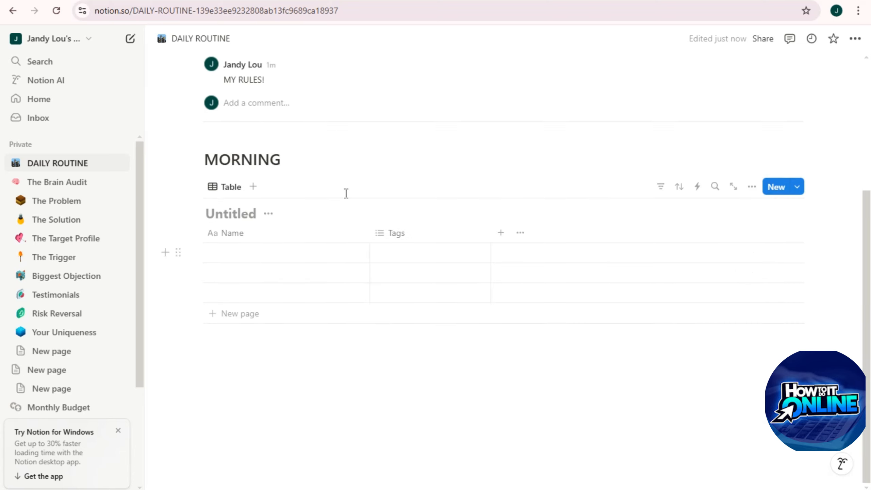
{"action": "left_click", "coordinate": [241, 188]}
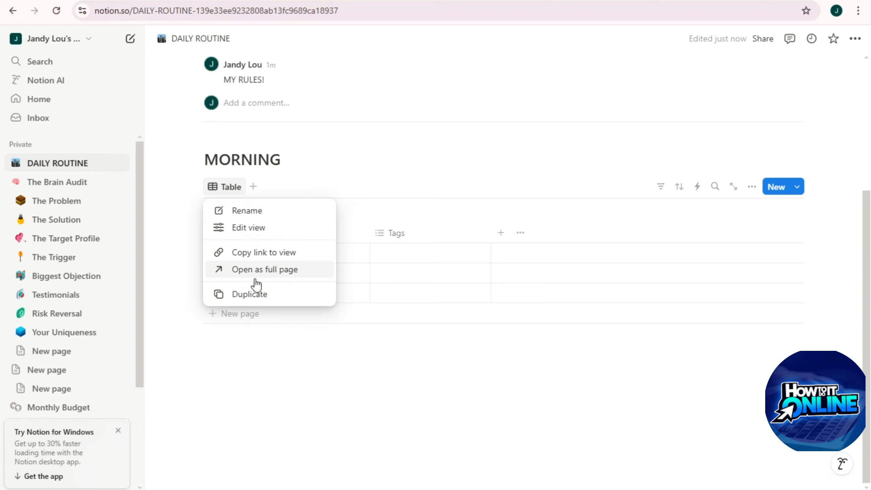
{"action": "left_click", "coordinate": [242, 211]}
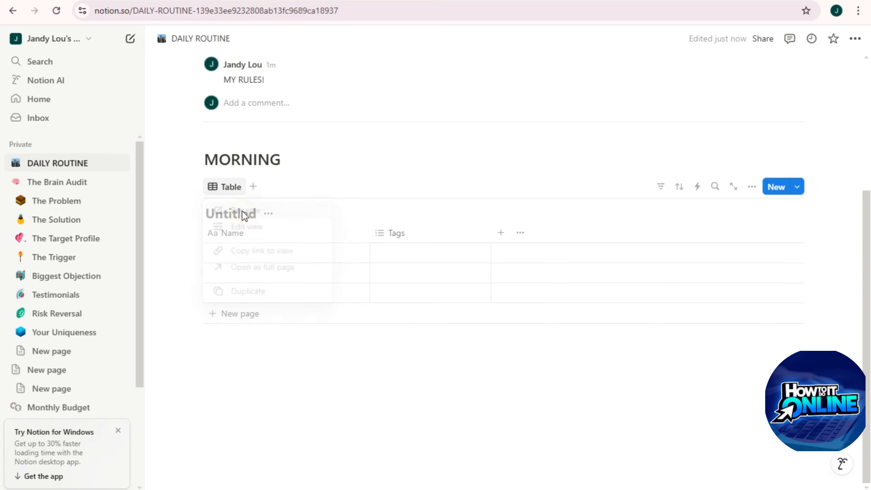
{"action": "left_click", "coordinate": [607, 137]}
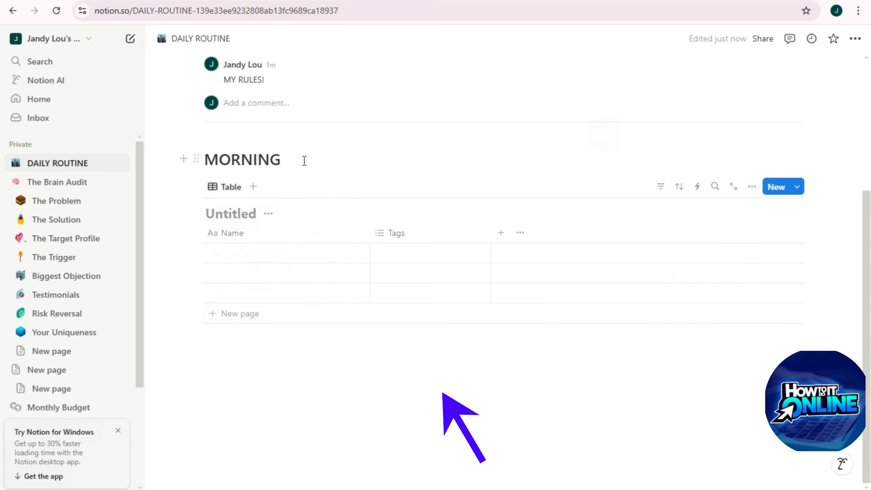
{"action": "left_click", "coordinate": [227, 215]}
{"action": "type", "text": "MORNING"}
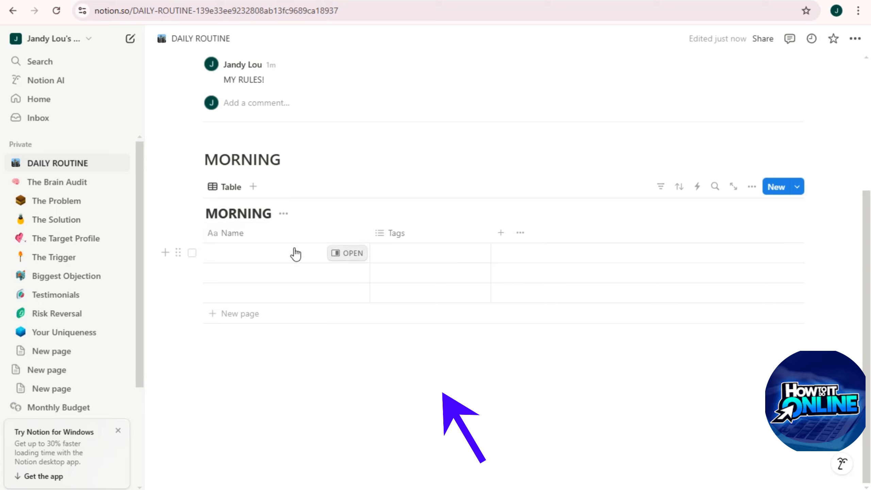
Step: Turn the Tags column into a Text column named Time
{"action": "left_click", "coordinate": [389, 240]}
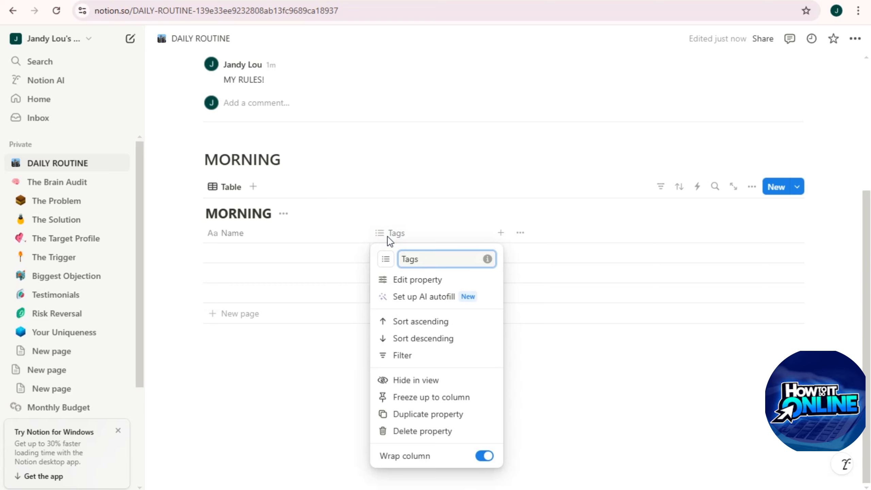
{"action": "left_click", "coordinate": [426, 281]}
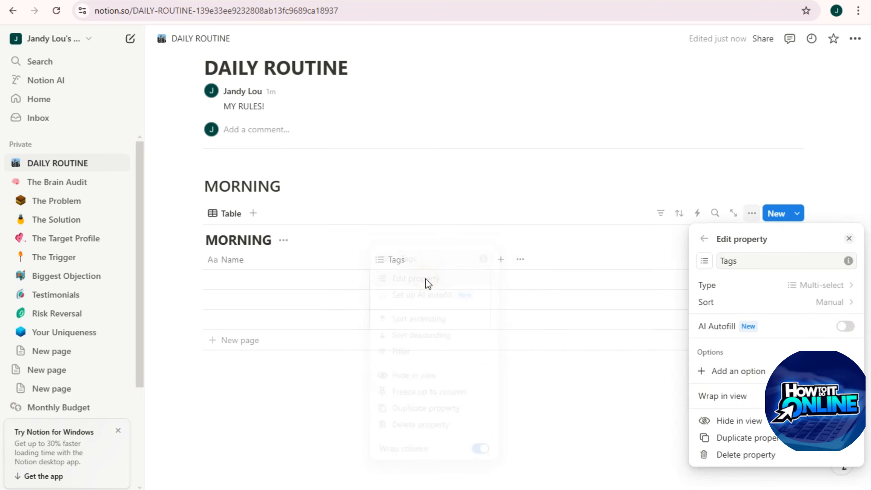
{"action": "left_click", "coordinate": [756, 261]}
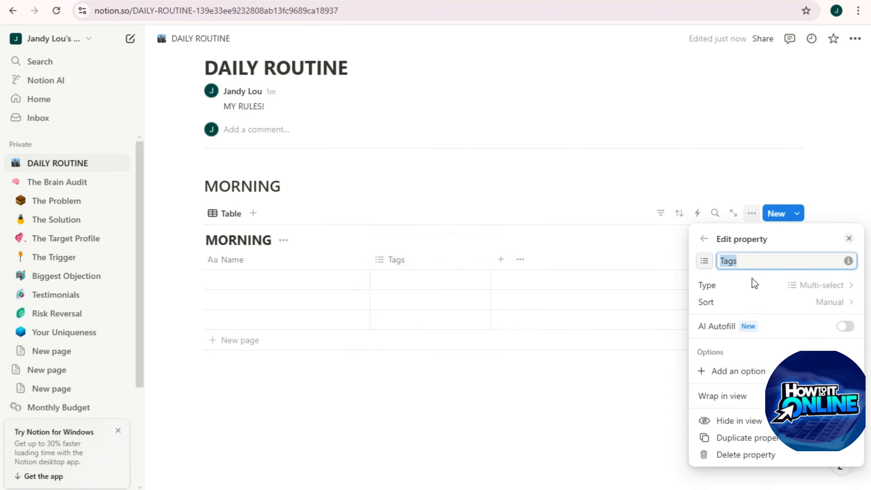
{"action": "key", "text": "BackSpace"}
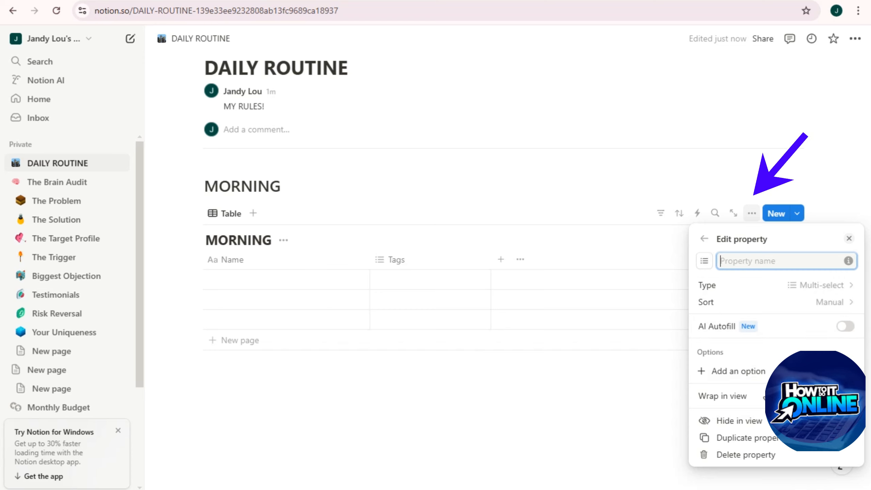
{"action": "left_click", "coordinate": [755, 287]}
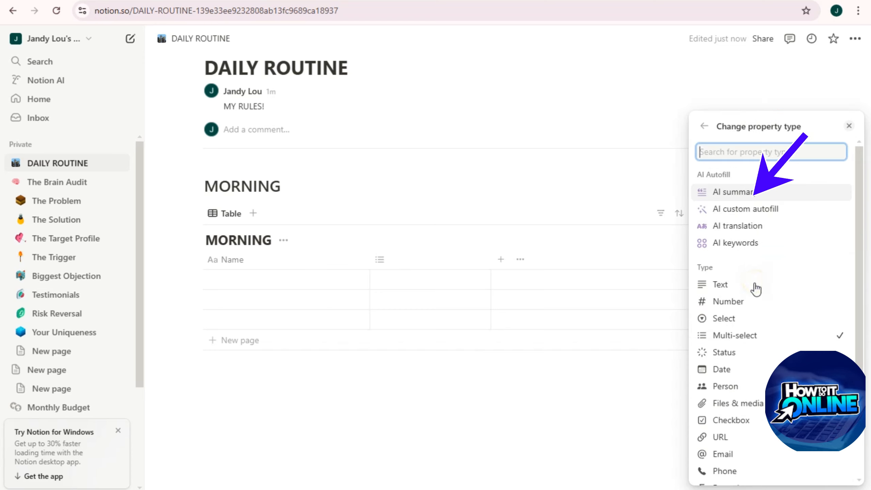
{"action": "left_click", "coordinate": [726, 289]}
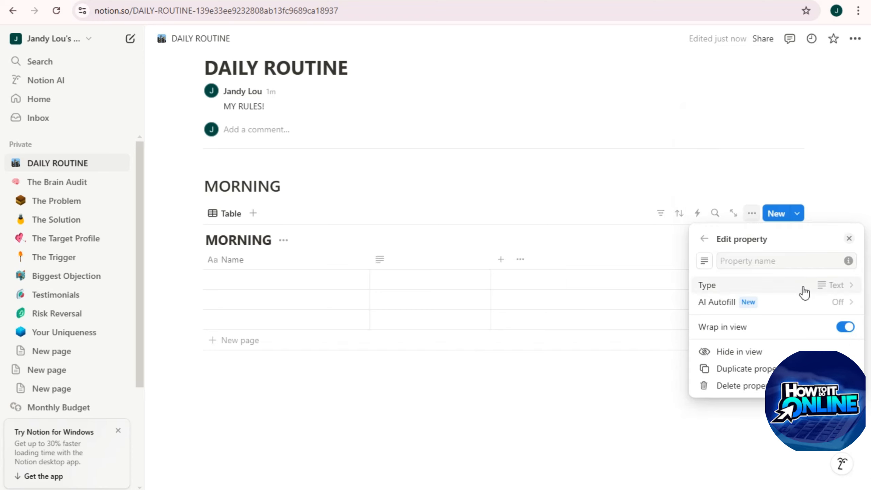
{"action": "left_click", "coordinate": [736, 262]}
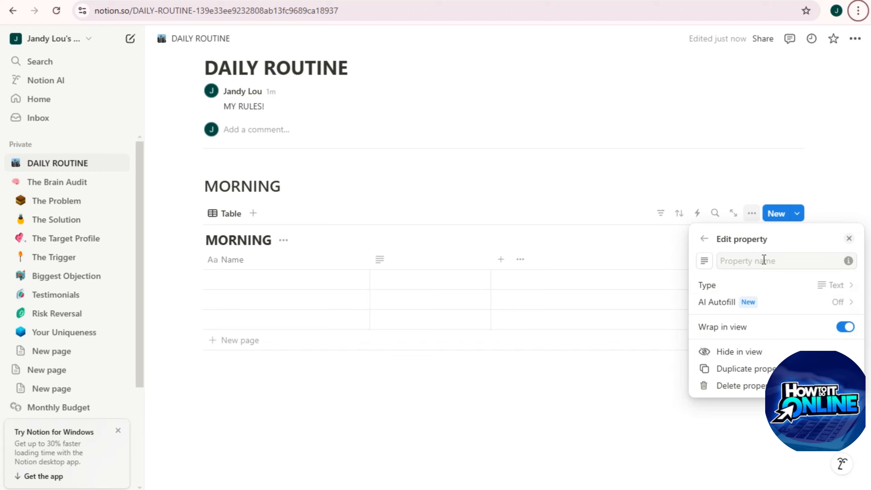
{"action": "type", "text": "Time"}
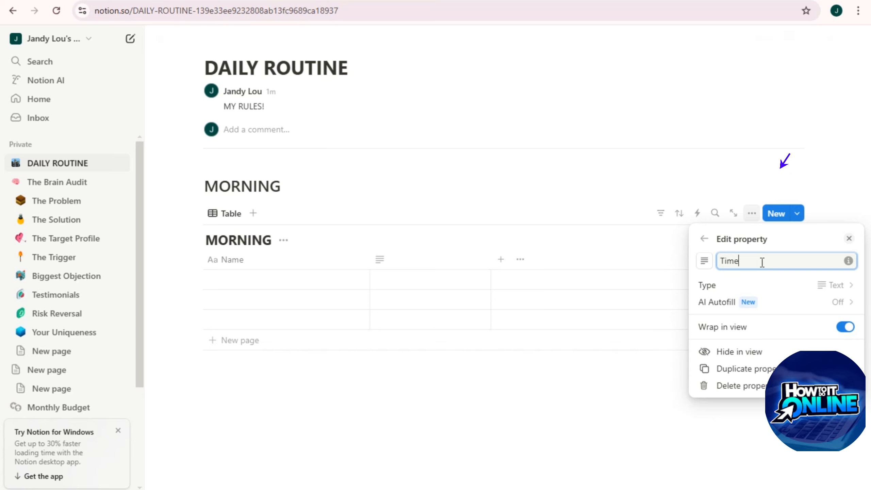
{"action": "left_click", "coordinate": [502, 259]}
Step: Add a new Text column named Routine
{"action": "left_click", "coordinate": [502, 261]}
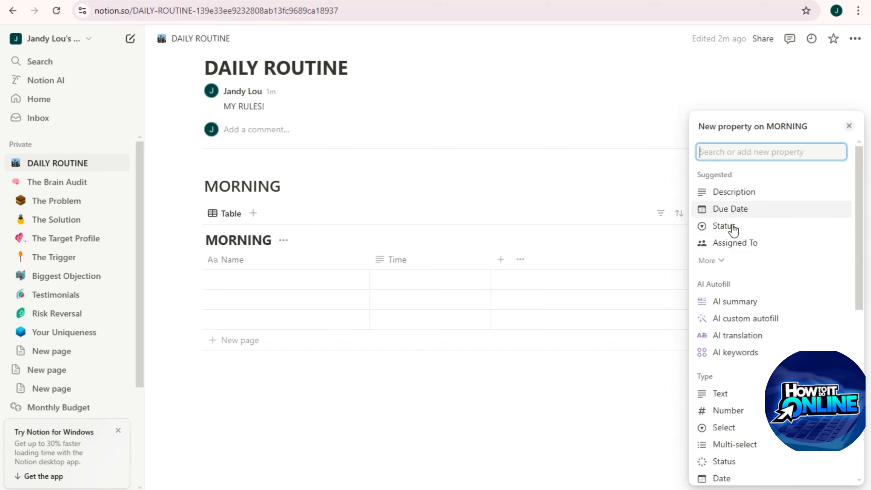
{"action": "left_click", "coordinate": [726, 397]}
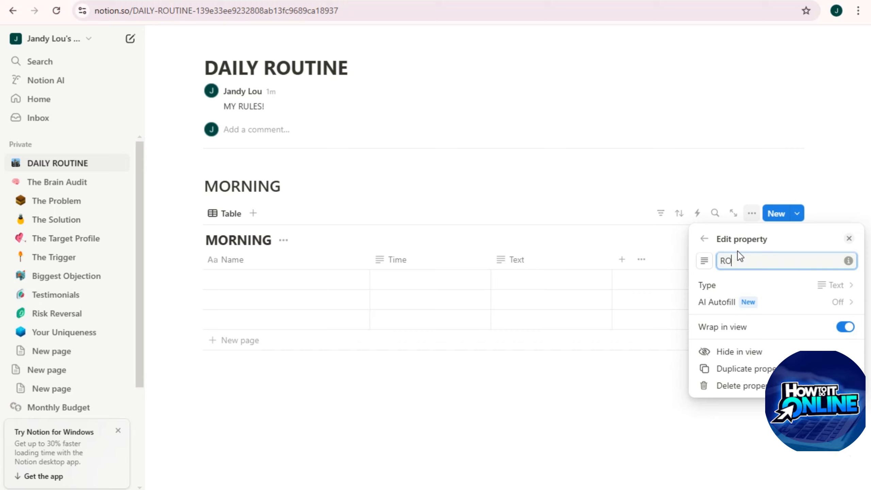
{"action": "key", "text": "BackSpace"}
{"action": "key", "text": "BackSpace"}
{"action": "key", "text": "BackSpace"}
Step: Add a Status column with the options In Progress, To Do and Done
{"action": "left_click", "coordinate": [625, 265]}
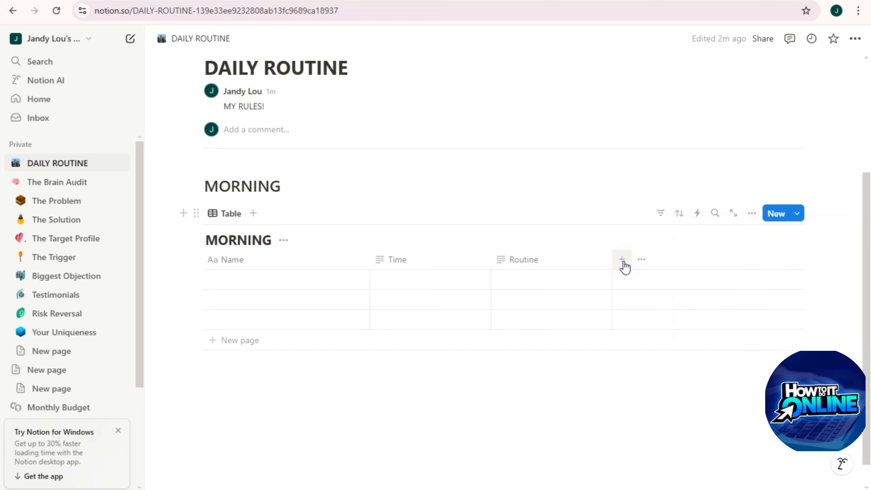
{"action": "left_click", "coordinate": [623, 261]}
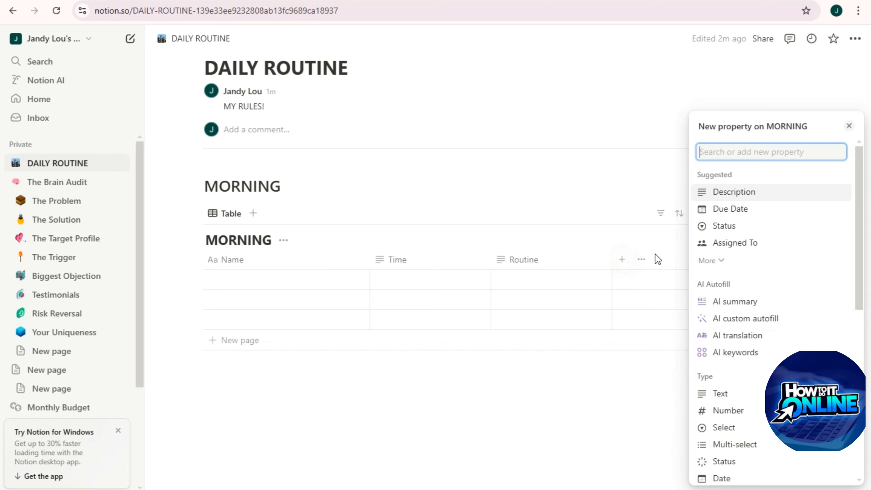
{"action": "left_click", "coordinate": [731, 226]}
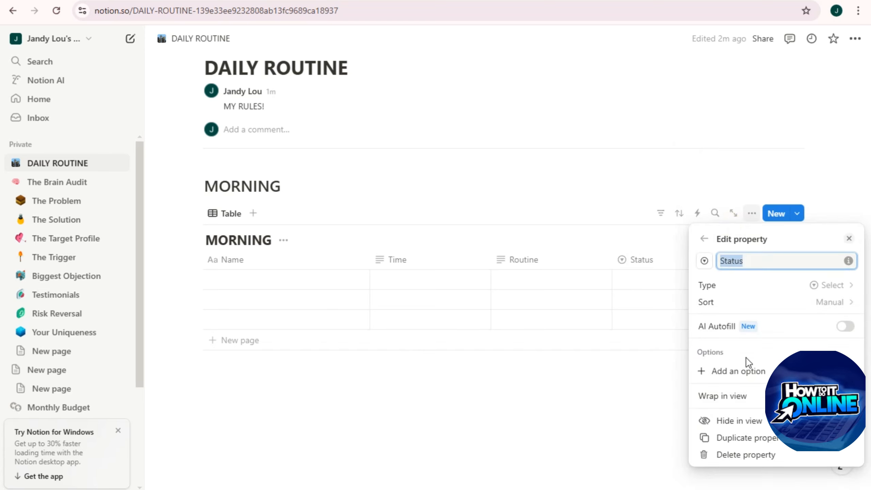
{"action": "left_click", "coordinate": [747, 370]}
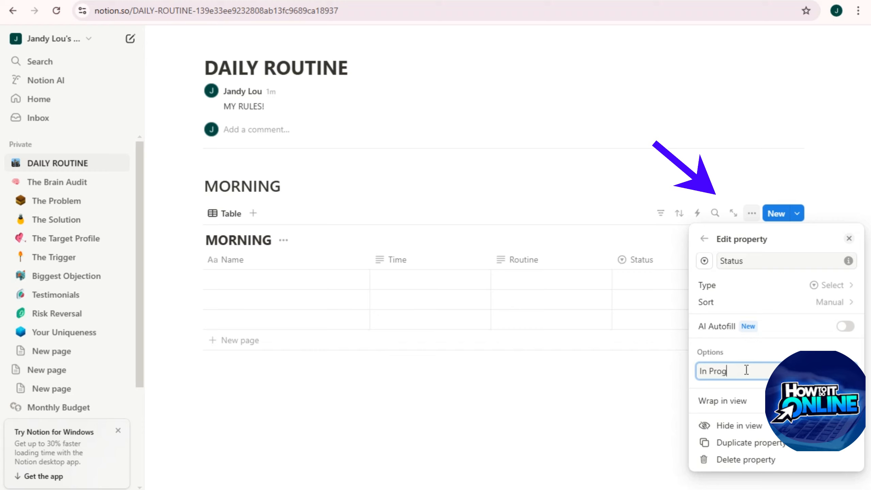
{"action": "key", "text": "Return"}
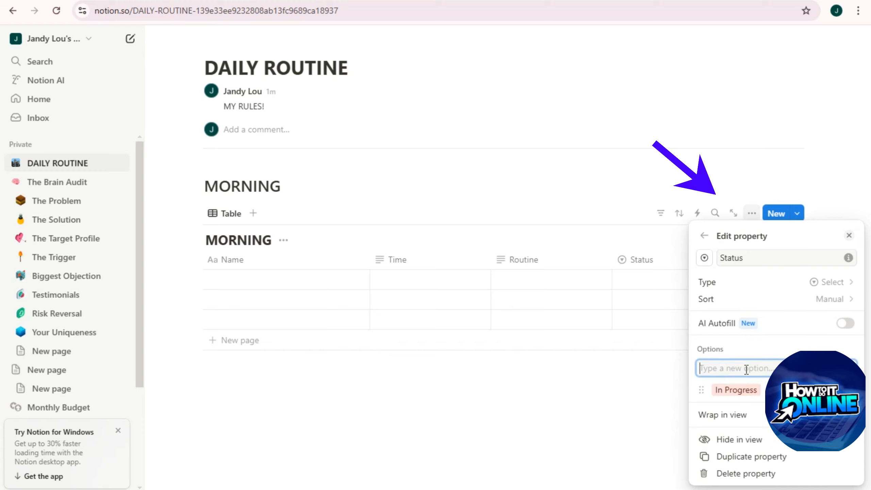
{"action": "type", "text": "To Do"}
{"action": "key", "text": "Return"}
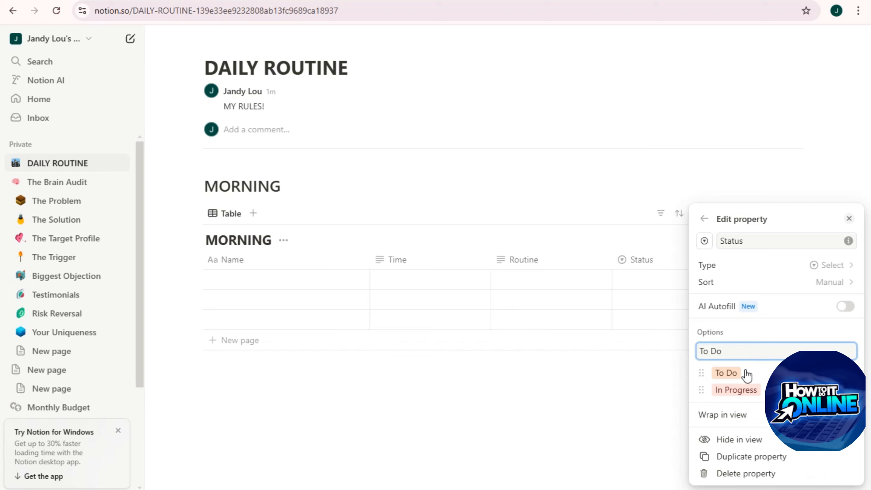
{"action": "key", "text": "Return"}
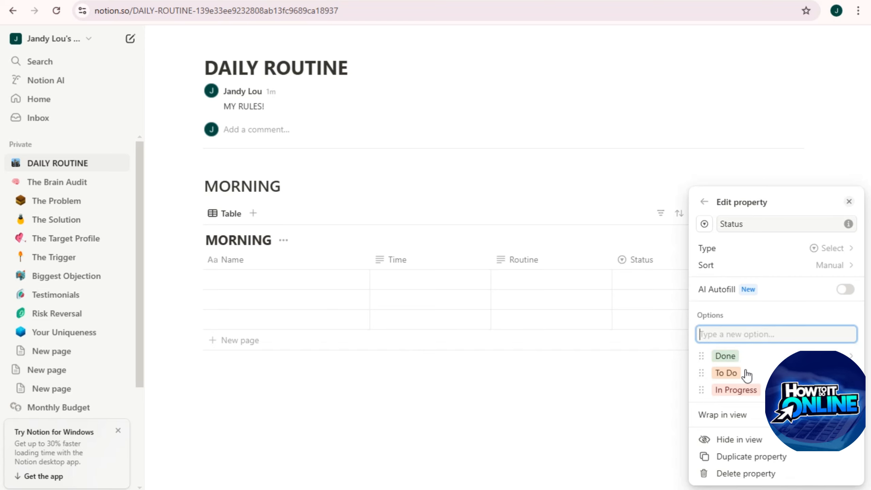
{"action": "key", "text": "Escape"}
Step: Add a Number column and a Checkbox column named Done to the MORNING table
{"action": "left_click", "coordinate": [744, 260]}
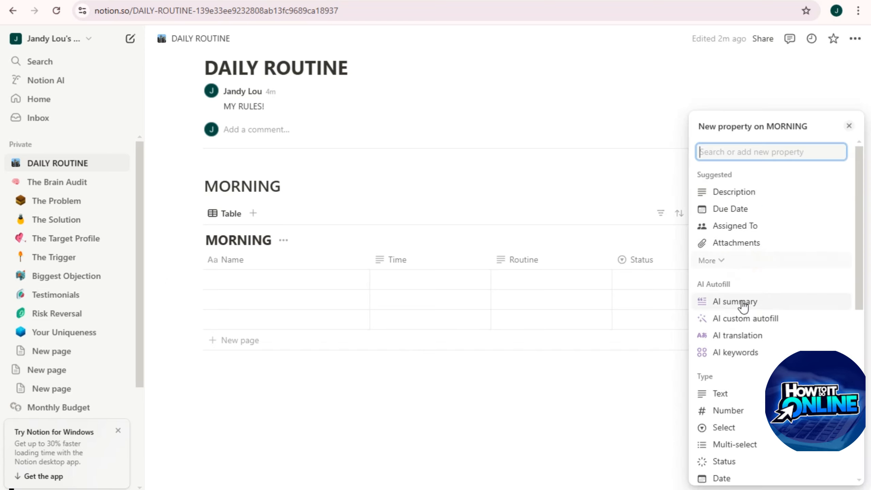
{"action": "scroll", "coordinate": [744, 352], "scroll_direction": "down", "scroll_amount": 4}
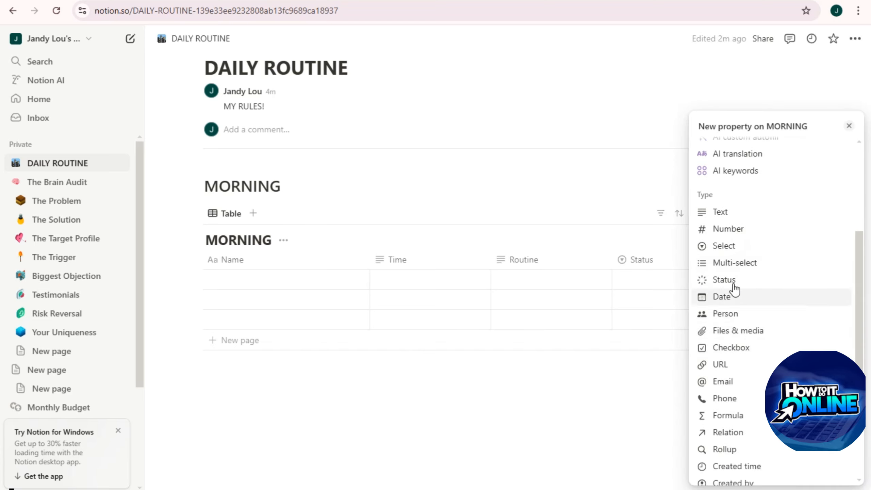
{"action": "left_click", "coordinate": [741, 229]}
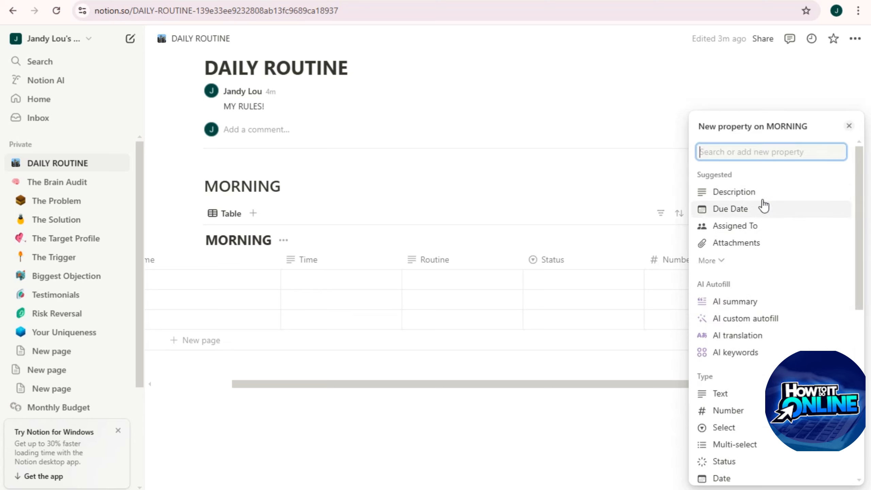
{"action": "scroll", "coordinate": [754, 206], "scroll_direction": "down", "scroll_amount": 5}
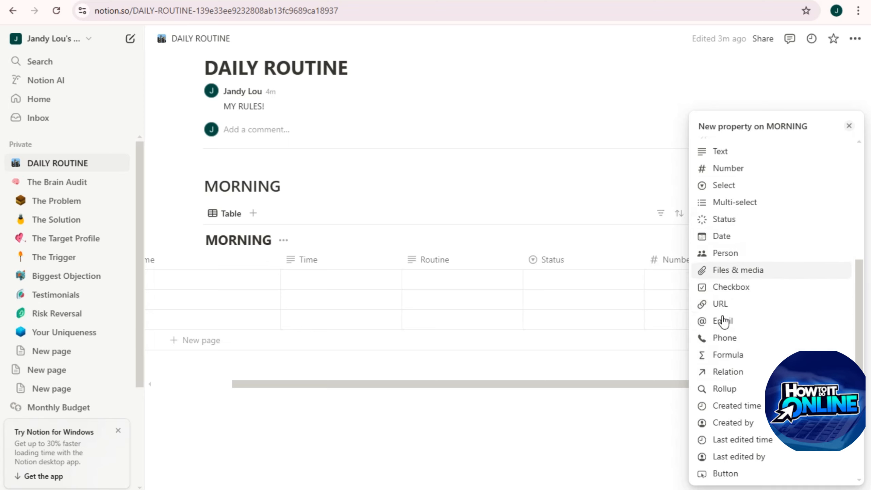
{"action": "left_click", "coordinate": [734, 287]}
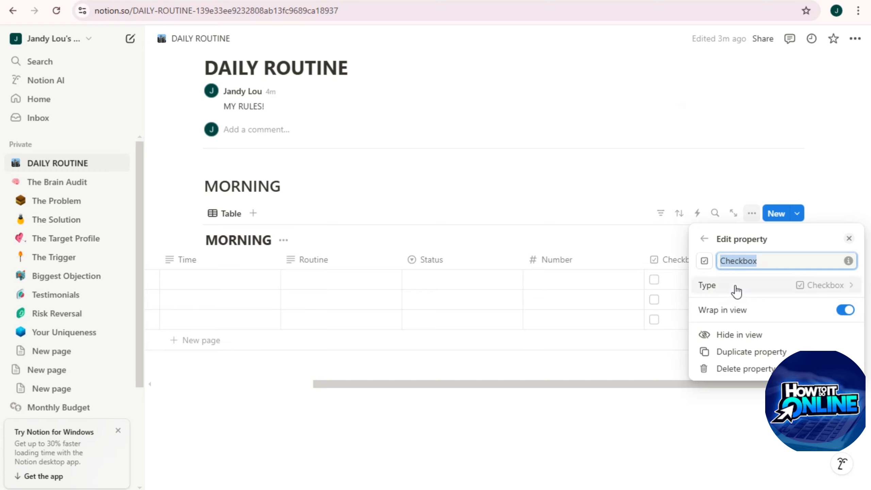
{"action": "type", "text": "Done"}
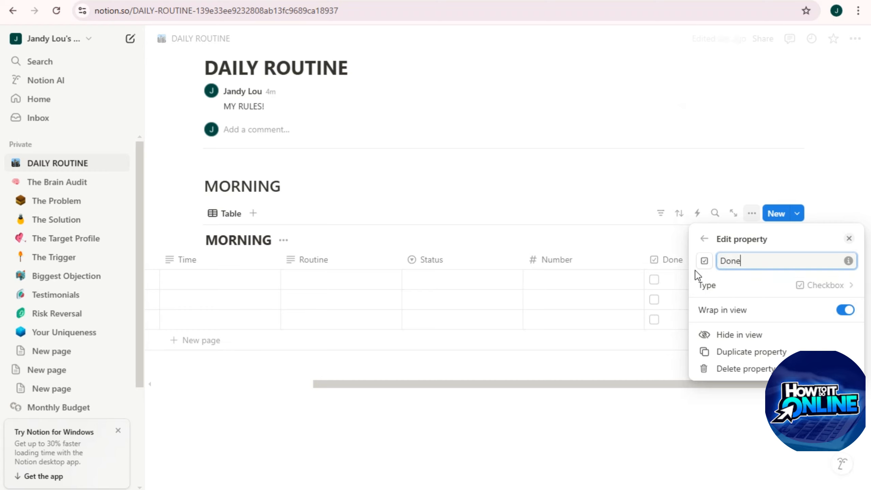
{"action": "left_click", "coordinate": [665, 168]}
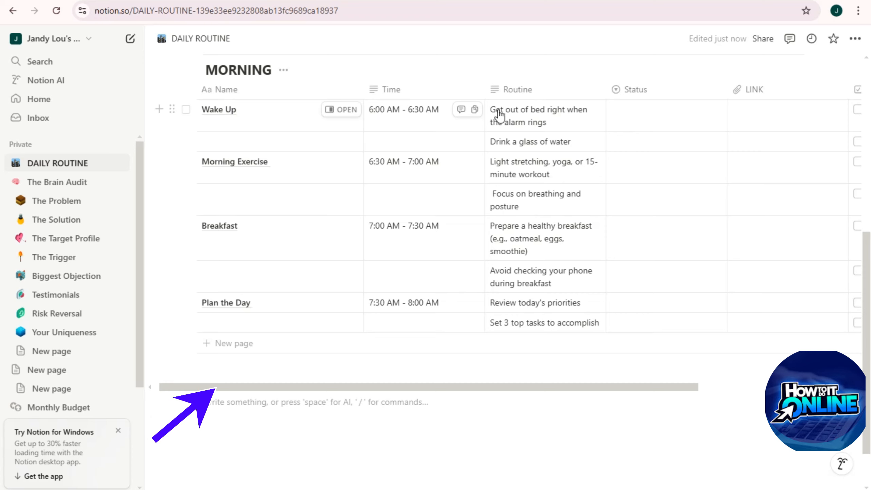
Step: Set Status: Wake Up Done, drink water To Do, Morning Exercise In Progress, posture To Do, Breakfast In Progress
{"action": "left_click", "coordinate": [644, 118]}
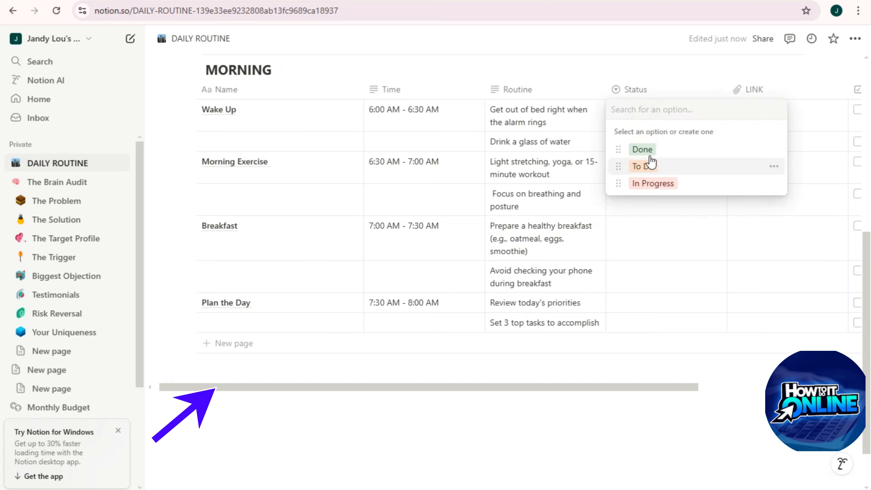
{"action": "left_click", "coordinate": [645, 150]}
{"action": "left_click", "coordinate": [639, 146]}
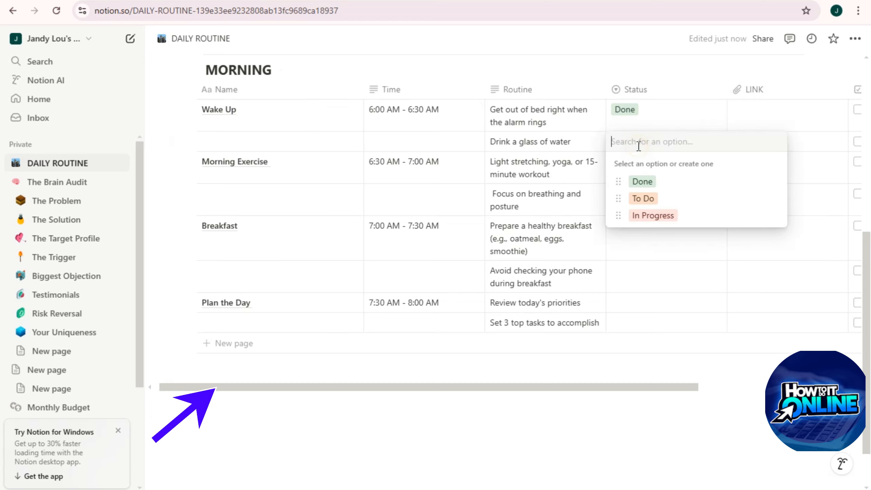
{"action": "left_click", "coordinate": [643, 198]}
{"action": "left_click", "coordinate": [641, 175]}
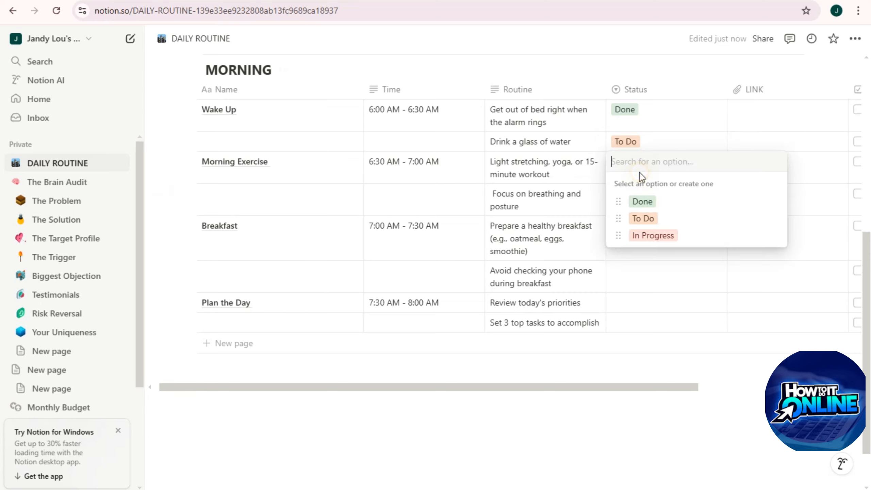
{"action": "left_click", "coordinate": [646, 237]}
{"action": "left_click", "coordinate": [636, 204]}
{"action": "left_click", "coordinate": [651, 252]}
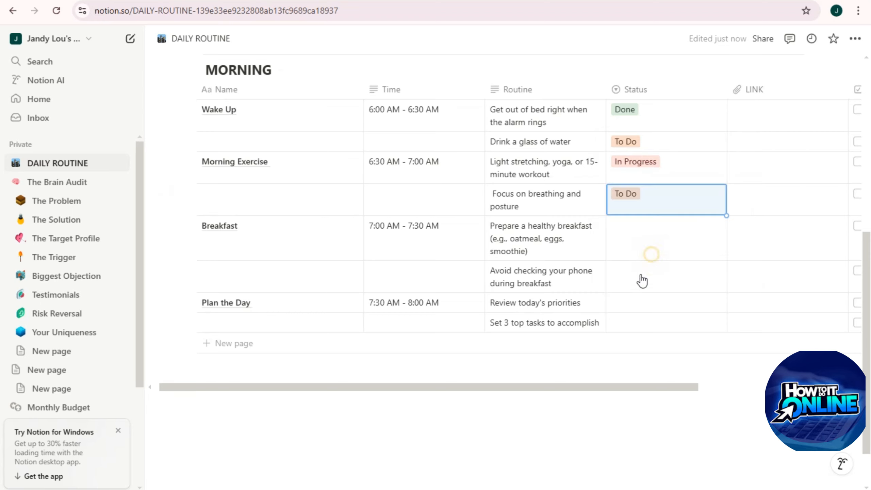
{"action": "left_click", "coordinate": [642, 240]}
{"action": "left_click", "coordinate": [645, 301]}
Step: Set Status: phone step Done, Plan the Day To Do, top-tasks step Done, keeping Breakfast In Progress
{"action": "left_click", "coordinate": [639, 274]}
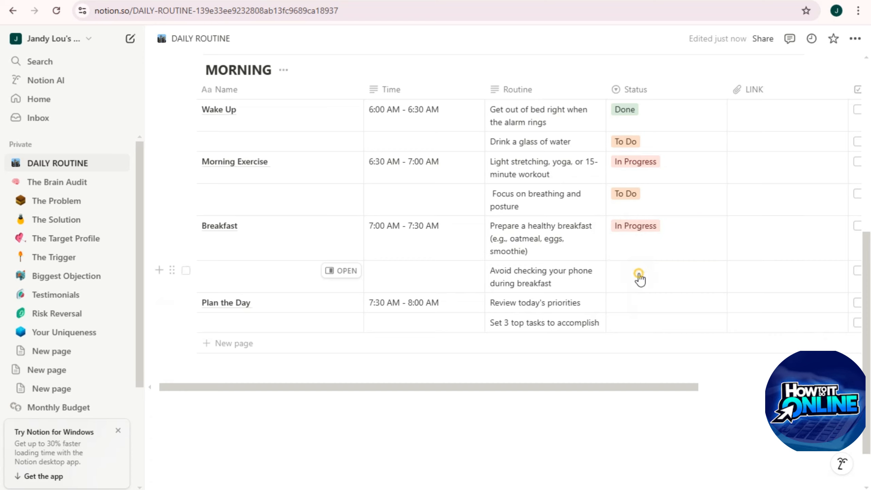
{"action": "left_click", "coordinate": [629, 255]}
{"action": "left_click", "coordinate": [629, 255]}
{"action": "left_click", "coordinate": [654, 299]}
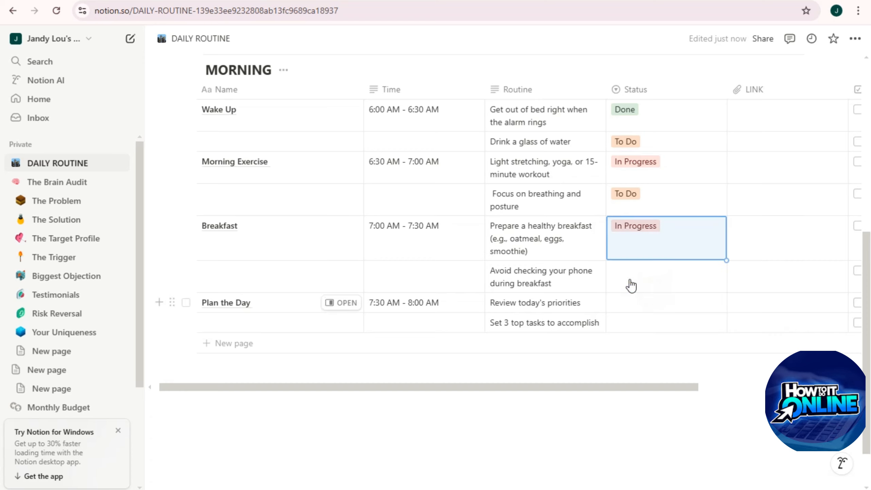
{"action": "left_click", "coordinate": [631, 285]}
{"action": "left_click", "coordinate": [638, 308]}
{"action": "left_click", "coordinate": [632, 307]}
{"action": "left_click", "coordinate": [631, 354]}
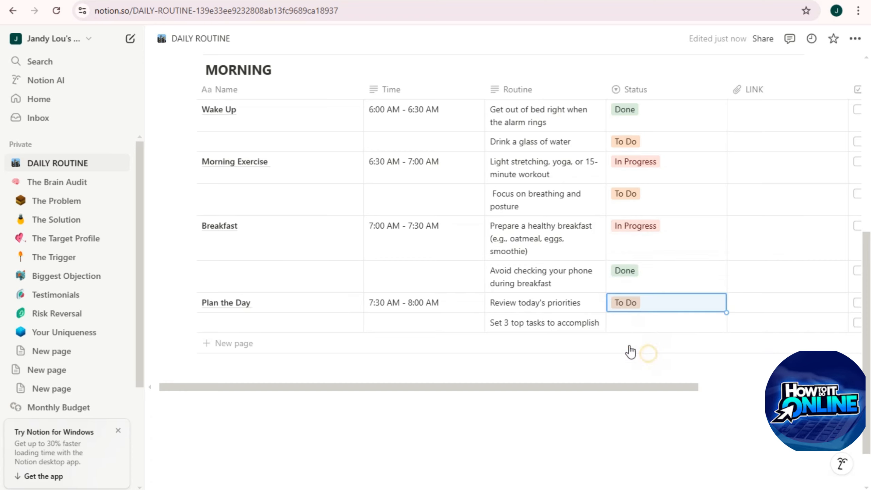
{"action": "left_click", "coordinate": [631, 323]}
{"action": "left_click", "coordinate": [636, 362]}
Step: Open the file and web-link embed options in Wake Up's LINK cell, then dismiss them
{"action": "left_click", "coordinate": [765, 128]}
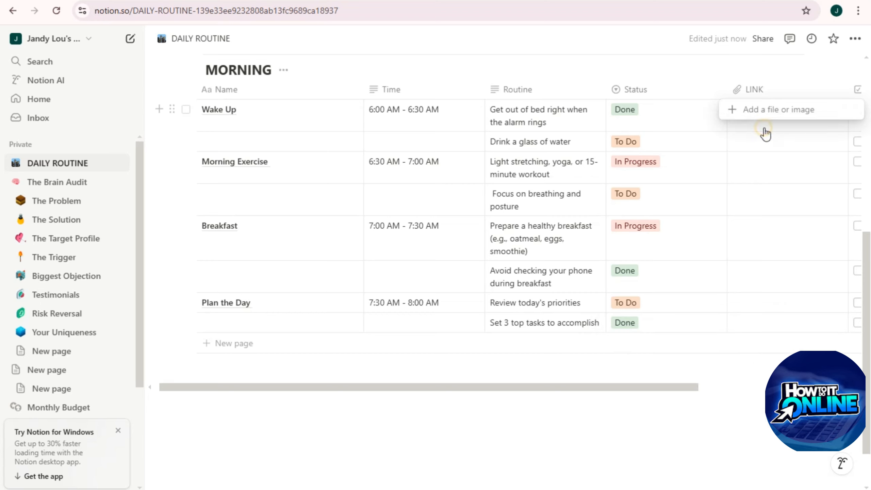
{"action": "left_click", "coordinate": [764, 128]}
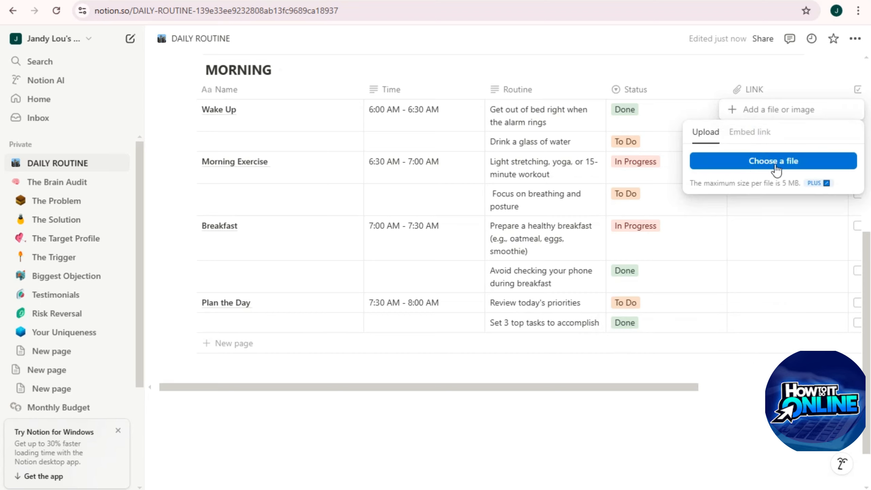
{"action": "left_click", "coordinate": [753, 134]}
{"action": "left_click", "coordinate": [650, 384]}
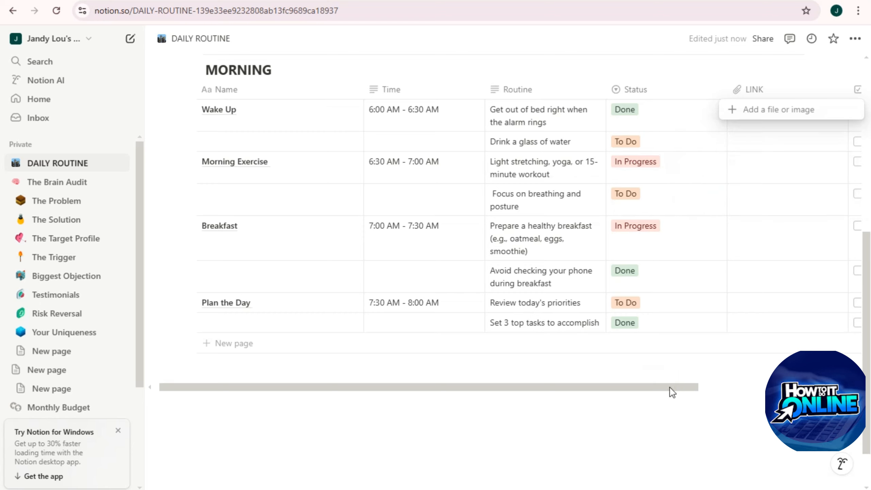
Step: Tick Done for the Wake Up, Morning Exercise, Breakfast and Plan the Day rows
{"action": "left_click_drag", "start_coordinate": [685, 387], "coordinate": [827, 388]}
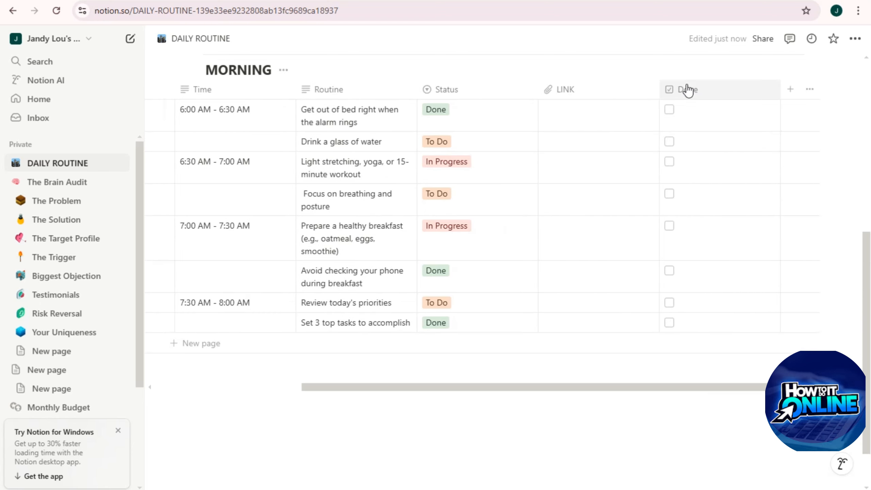
{"action": "left_click", "coordinate": [669, 109]}
{"action": "left_click", "coordinate": [669, 162]}
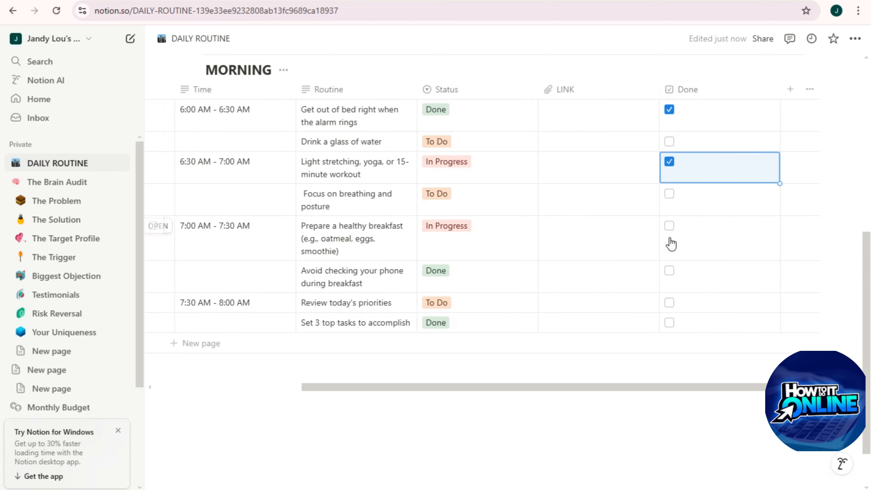
{"action": "left_click", "coordinate": [669, 225]}
{"action": "left_click", "coordinate": [669, 302]}
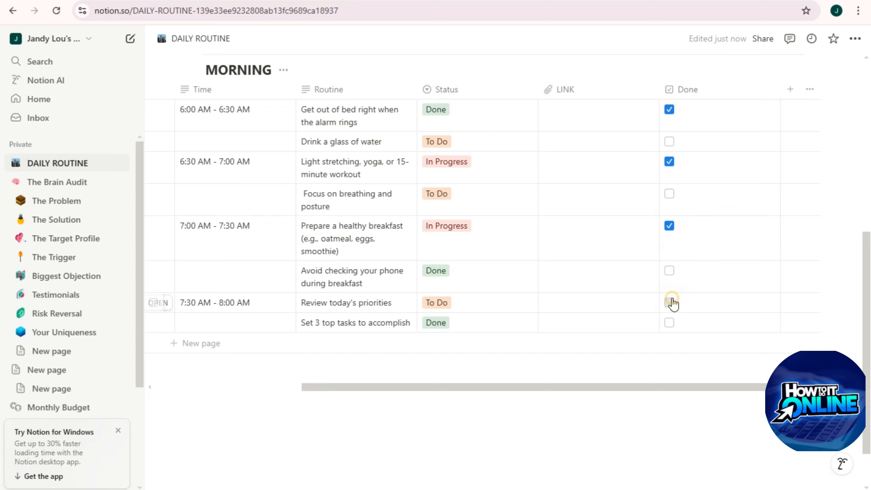
Step: Open the new-column choices for MORNING and dismiss them without adding a column
{"action": "left_click", "coordinate": [790, 89]}
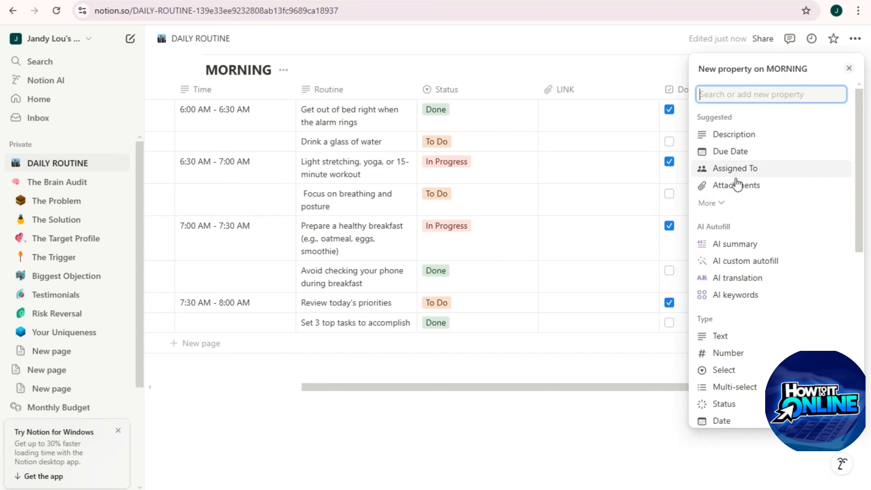
{"action": "scroll", "coordinate": [736, 203], "scroll_direction": "down", "scroll_amount": 4}
{"action": "scroll", "coordinate": [735, 222], "scroll_direction": "down", "scroll_amount": 6}
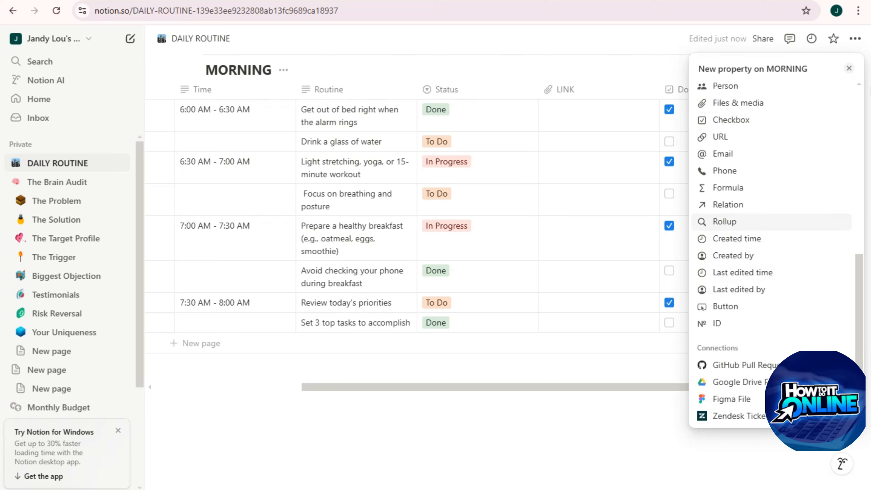
{"action": "left_click", "coordinate": [194, 408]}
Step: Create a to-do checklist below the MORNING table, including a Grocery item
{"action": "left_click", "coordinate": [210, 405]}
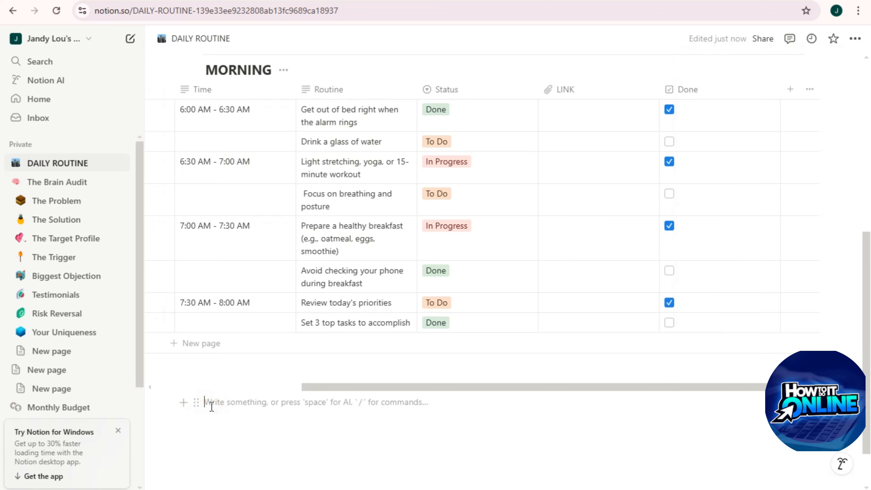
{"action": "type", "text": "/To"}
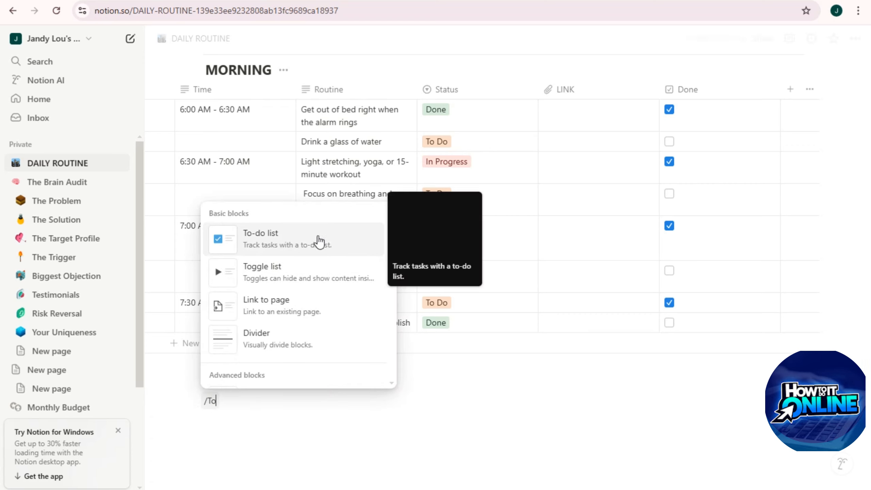
{"action": "left_click", "coordinate": [295, 239]}
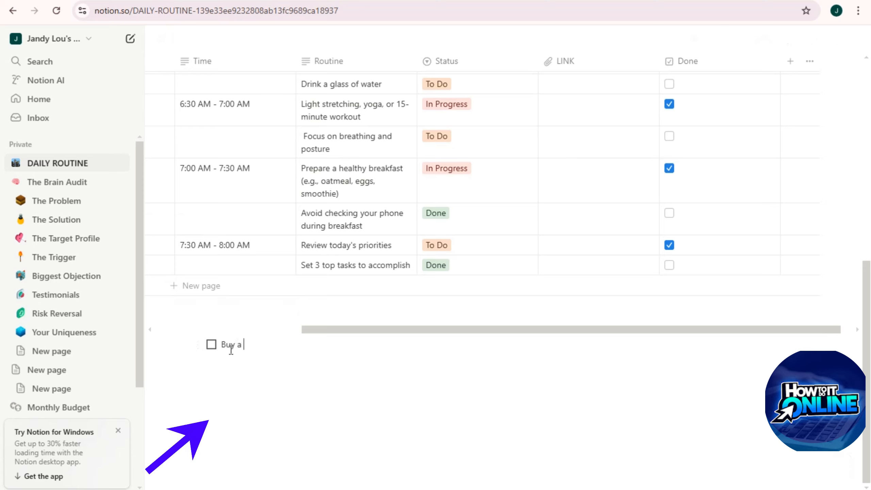
{"action": "key", "text": "Return"}
{"action": "type", "text": "Grocery"}
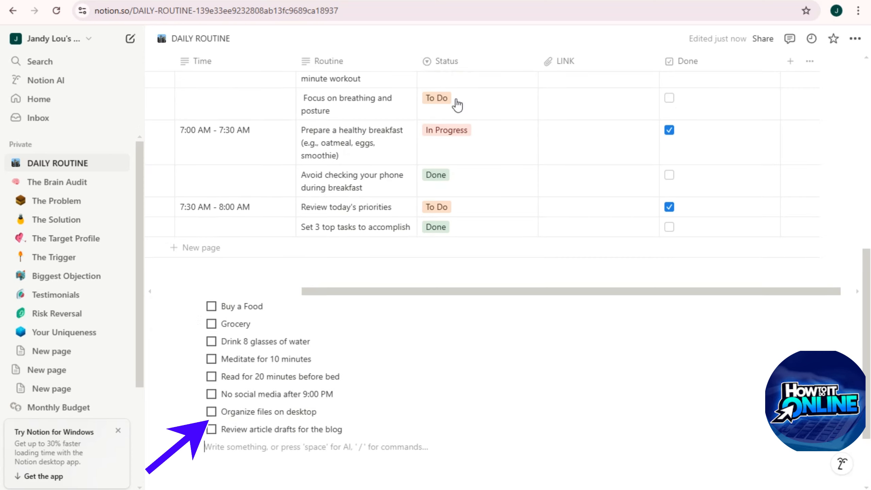
{"action": "scroll", "coordinate": [263, 345], "scroll_direction": "up", "scroll_amount": 8}
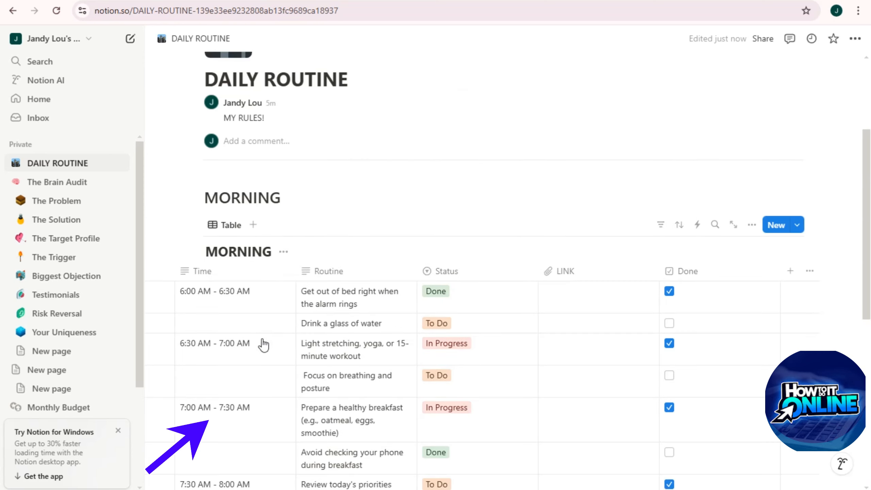
{"action": "scroll", "coordinate": [294, 357], "scroll_direction": "down", "scroll_amount": 10}
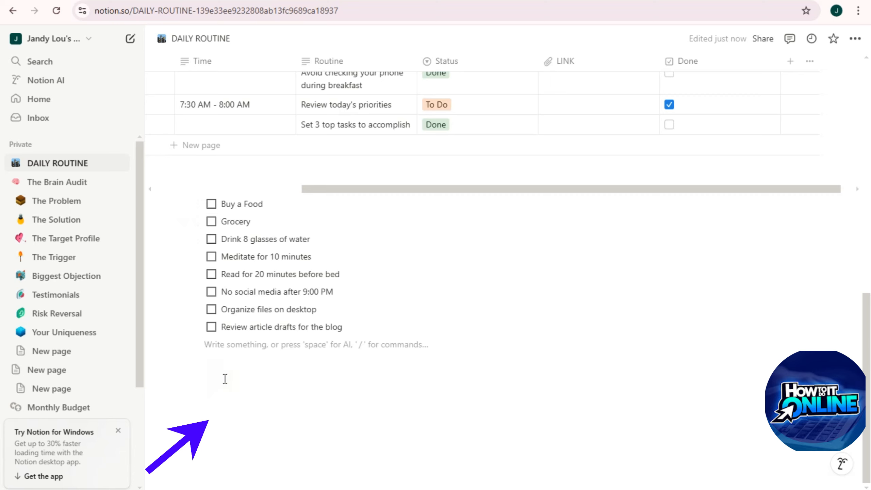
Step: Insert a two-column, three-row simple table below the checklist with an empty line beneath
{"action": "key", "text": "Return"}
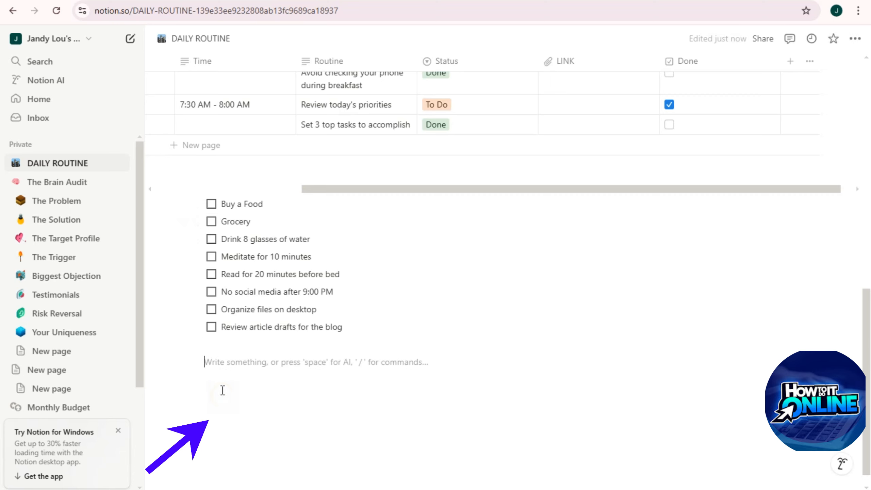
{"action": "type", "text": "/"}
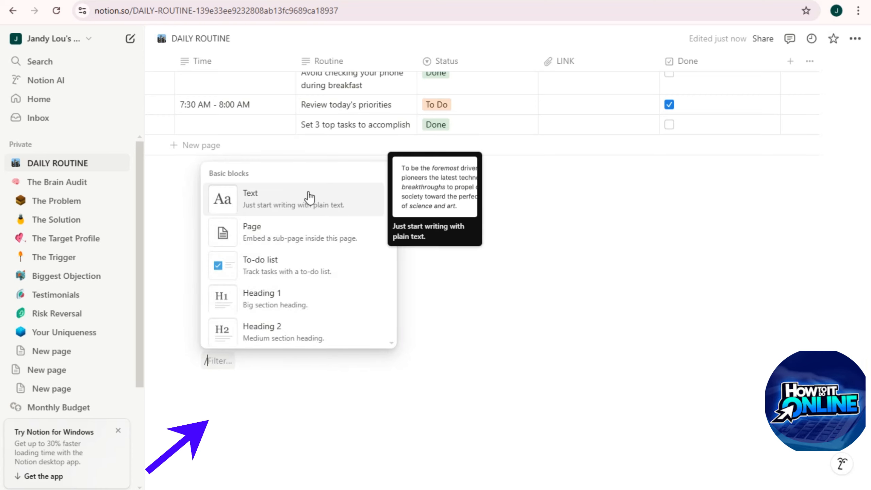
{"action": "scroll", "coordinate": [295, 288], "scroll_direction": "down", "scroll_amount": 5}
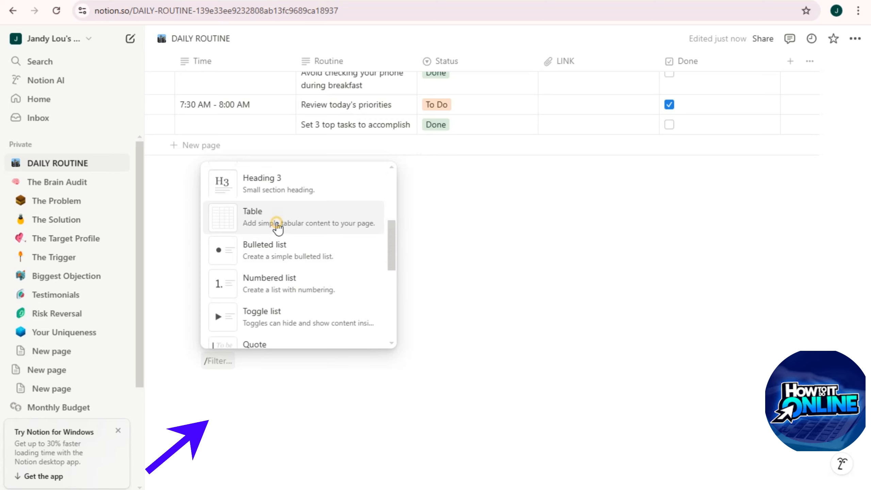
{"action": "left_click", "coordinate": [277, 221]}
{"action": "left_click_drag", "start_coordinate": [274, 381], "coordinate": [399, 416]}
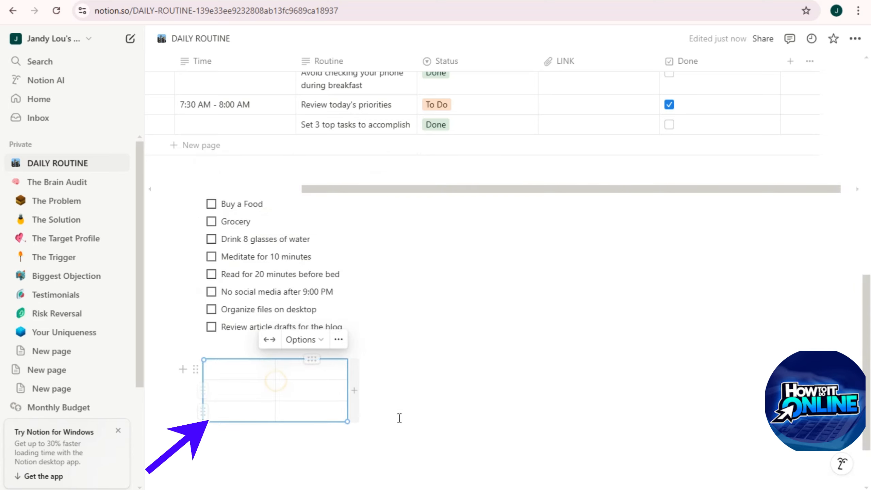
{"action": "scroll", "coordinate": [274, 398], "scroll_direction": "down", "scroll_amount": 2}
Step: Below the table, insert the letter-board photo from an Unsplash 'Personal life' search as an image
{"action": "left_click", "coordinate": [245, 383]}
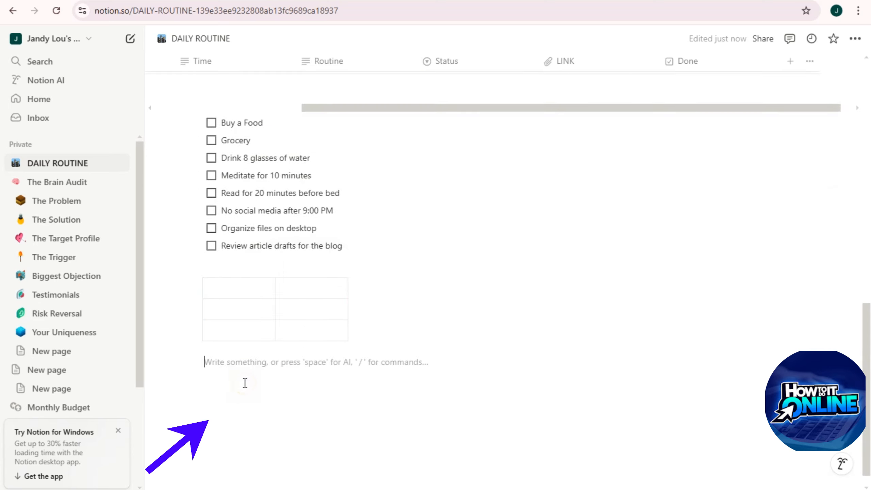
{"action": "type", "text": "/"}
{"action": "scroll", "coordinate": [317, 228], "scroll_direction": "down", "scroll_amount": 6}
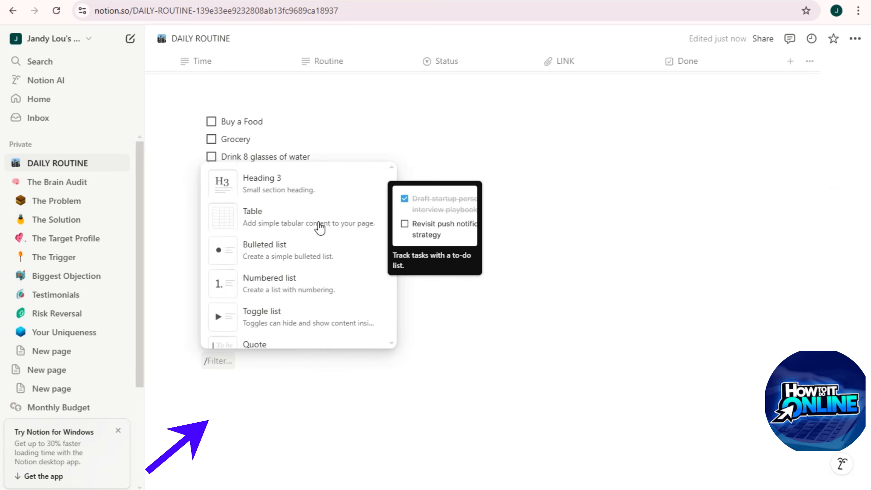
{"action": "scroll", "coordinate": [278, 247], "scroll_direction": "down", "scroll_amount": 10}
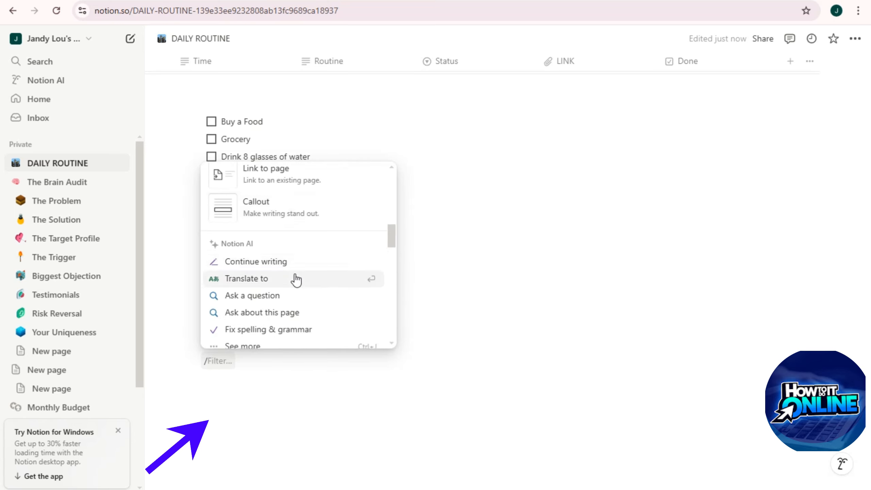
{"action": "scroll", "coordinate": [293, 255], "scroll_direction": "up", "scroll_amount": 4}
{"action": "scroll", "coordinate": [304, 248], "scroll_direction": "down", "scroll_amount": 2}
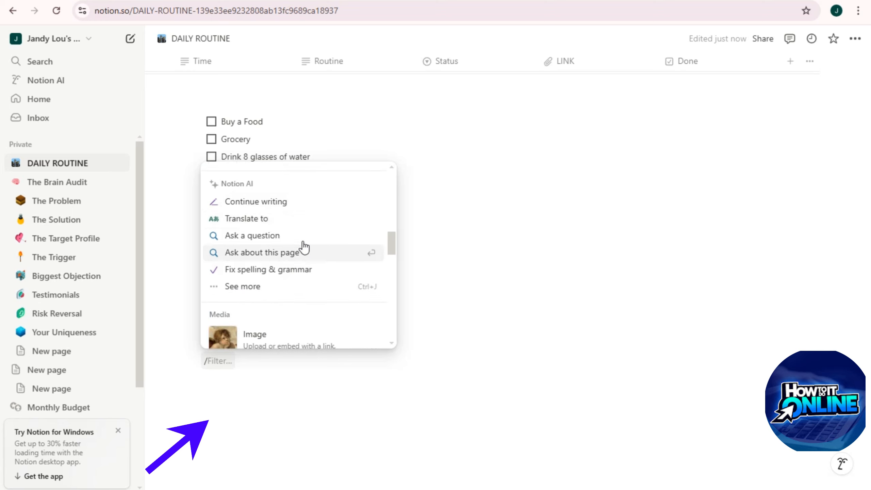
{"action": "scroll", "coordinate": [272, 270], "scroll_direction": "down", "scroll_amount": 3}
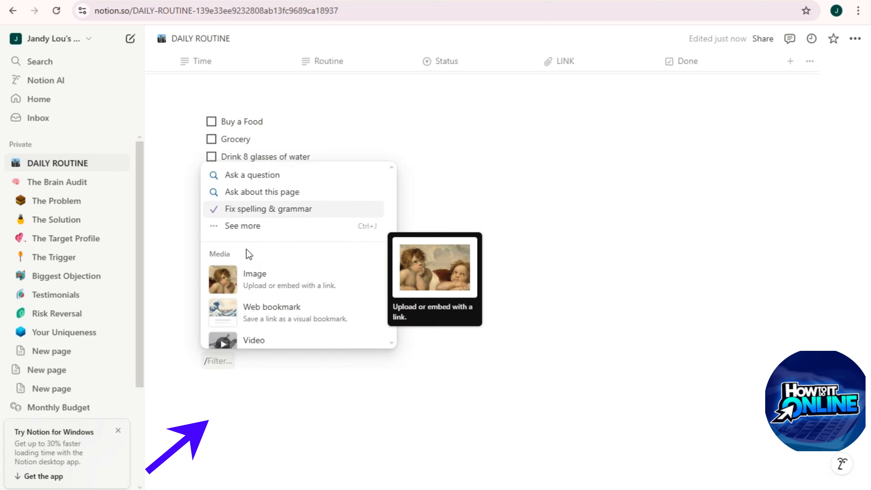
{"action": "left_click", "coordinate": [286, 288]}
{"action": "left_click", "coordinate": [408, 397]}
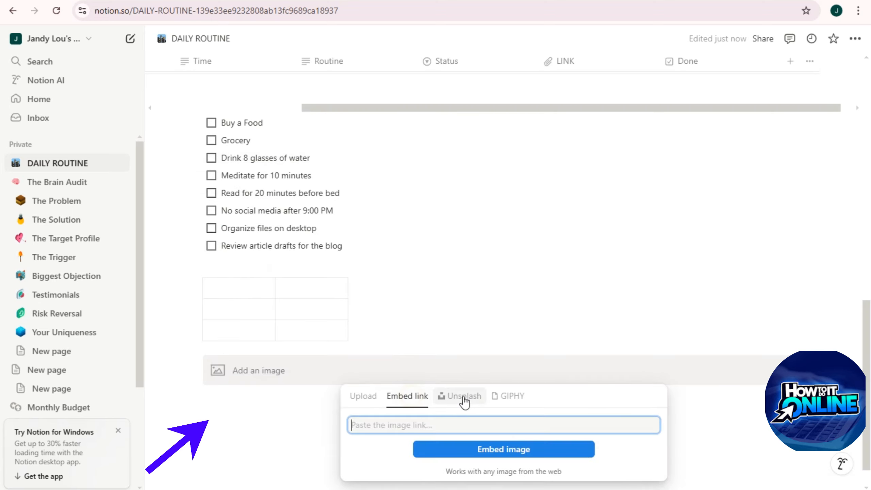
{"action": "left_click", "coordinate": [464, 398]}
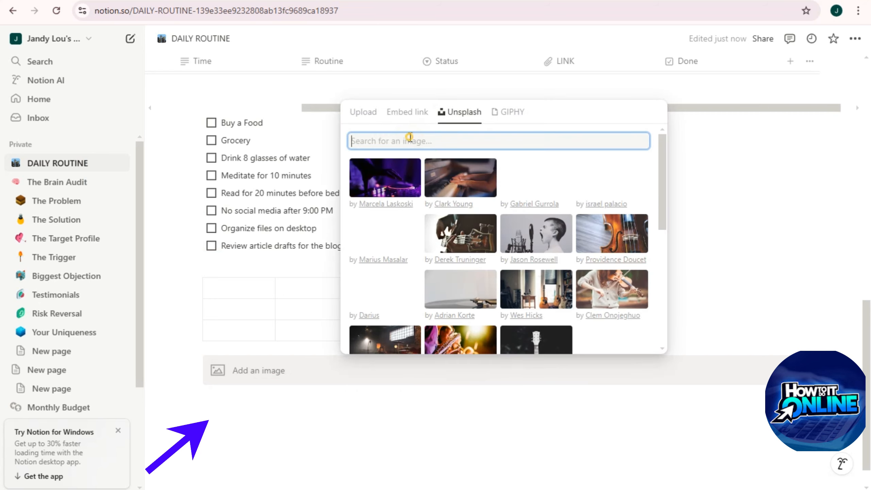
{"action": "type", "text": "Personal life"}
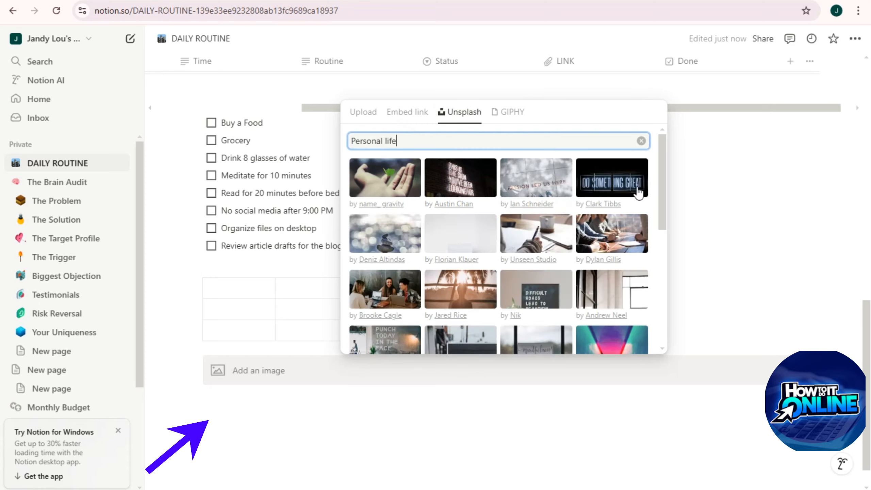
{"action": "left_click", "coordinate": [553, 296]}
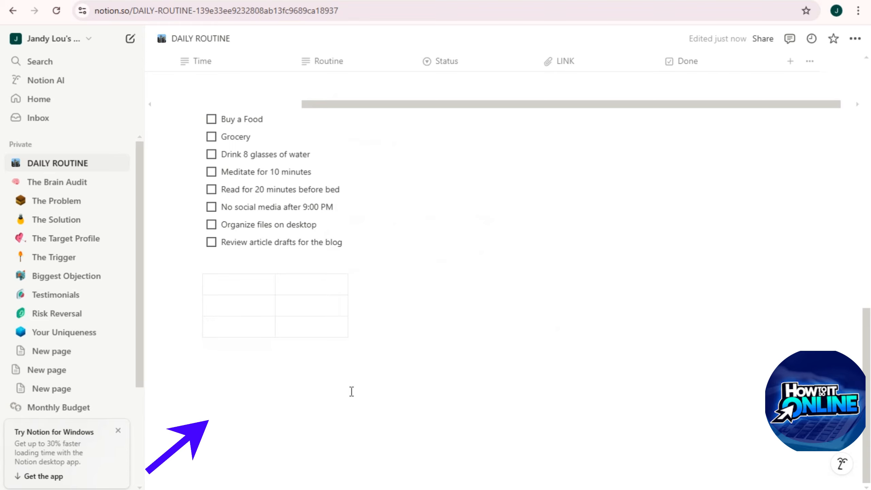
Step: Move the letter-board photo to the left edge of the page
{"action": "scroll", "coordinate": [777, 338], "scroll_direction": "down", "scroll_amount": 10}
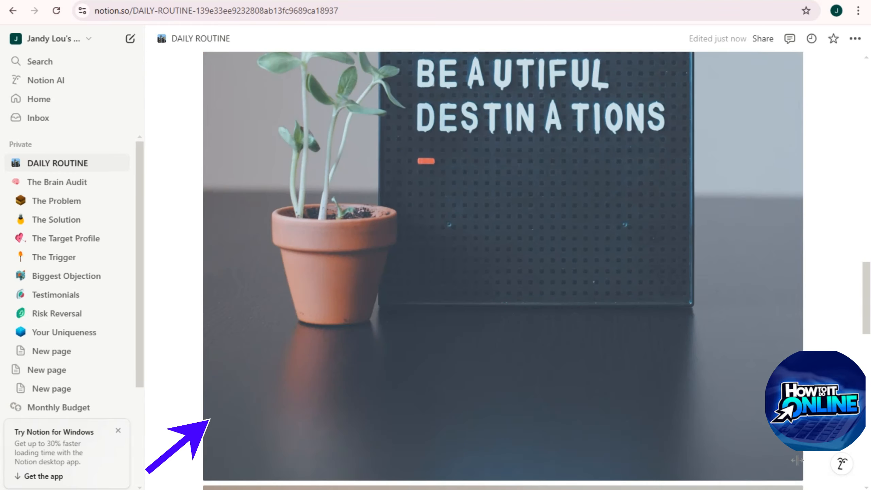
{"action": "scroll", "coordinate": [765, 443], "scroll_direction": "down", "scroll_amount": 15}
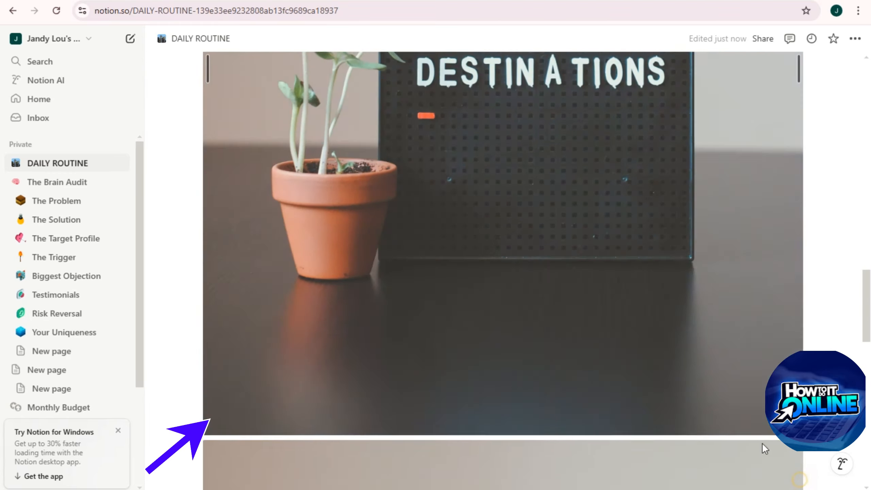
{"action": "scroll", "coordinate": [790, 346], "scroll_direction": "down", "scroll_amount": 7}
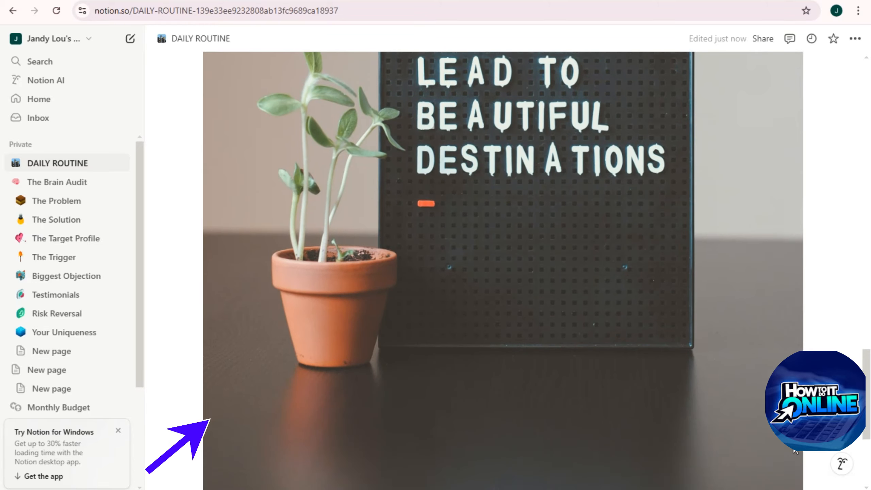
{"action": "left_click", "coordinate": [803, 312]}
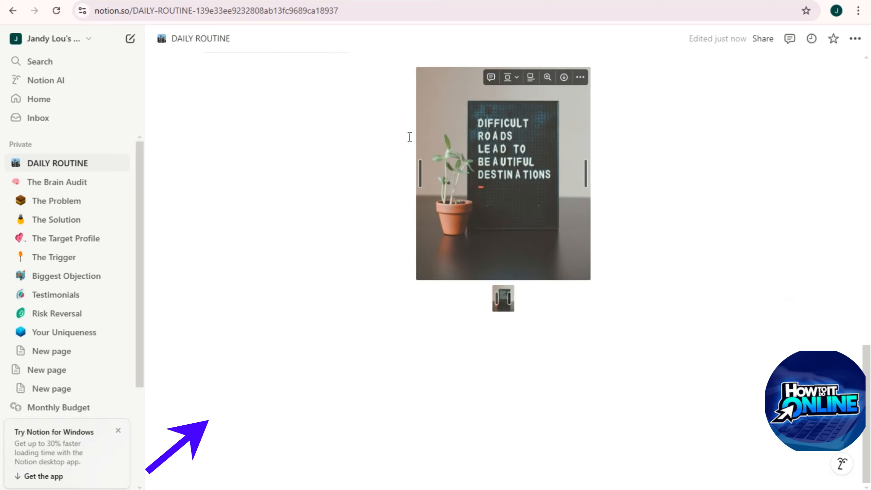
{"action": "scroll", "coordinate": [530, 247], "scroll_direction": "up", "scroll_amount": 5}
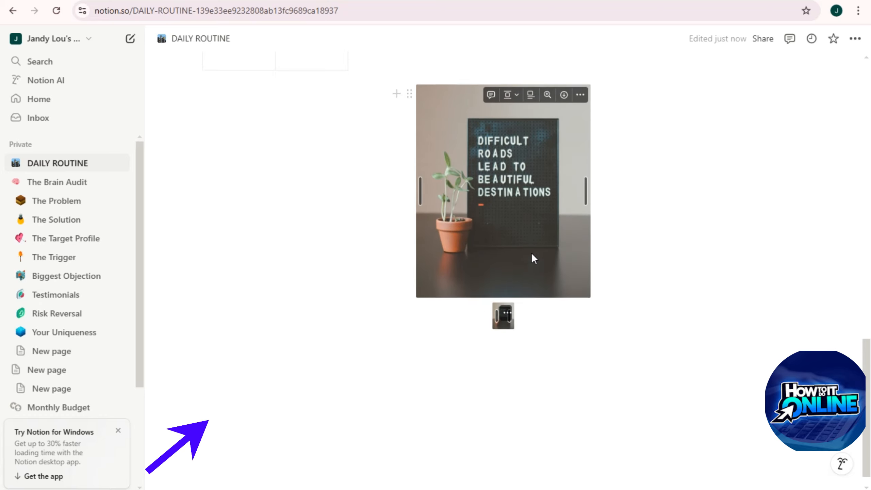
{"action": "left_click_drag", "start_coordinate": [528, 303], "coordinate": [310, 327]}
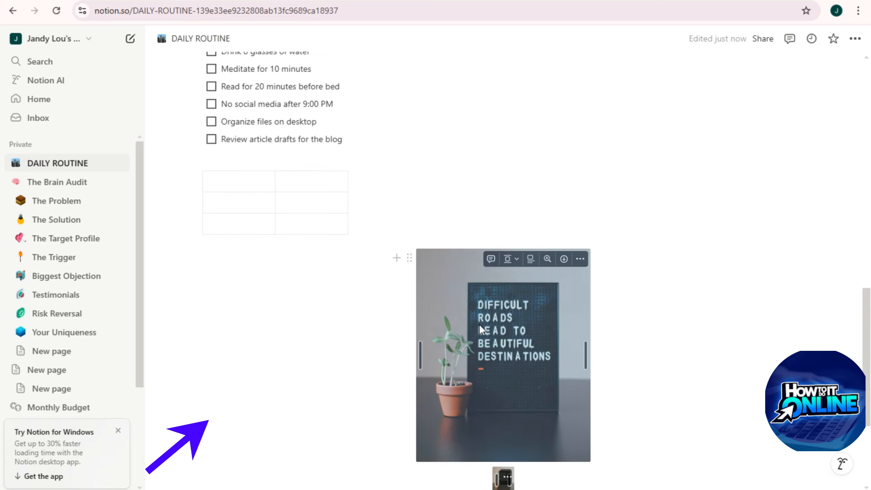
{"action": "left_click_drag", "start_coordinate": [481, 325], "coordinate": [265, 417]}
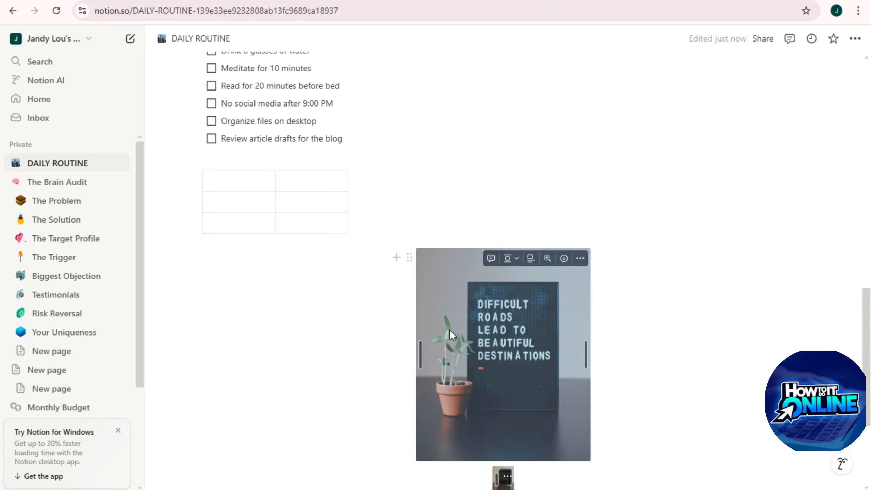
Step: Widen the left-aligned letter-board photo
{"action": "scroll", "coordinate": [449, 329], "scroll_direction": "down", "scroll_amount": 5}
{"action": "left_click_drag", "start_coordinate": [510, 181], "coordinate": [272, 466]}
{"action": "scroll", "coordinate": [505, 308], "scroll_direction": "up", "scroll_amount": 7}
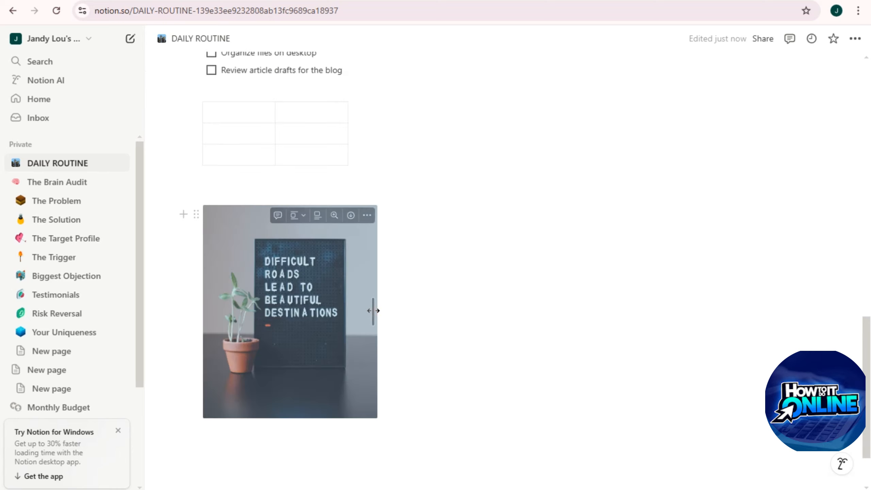
{"action": "left_click_drag", "start_coordinate": [373, 312], "coordinate": [410, 313]}
Step: Add a third column to the simple table
{"action": "left_click", "coordinate": [343, 156]}
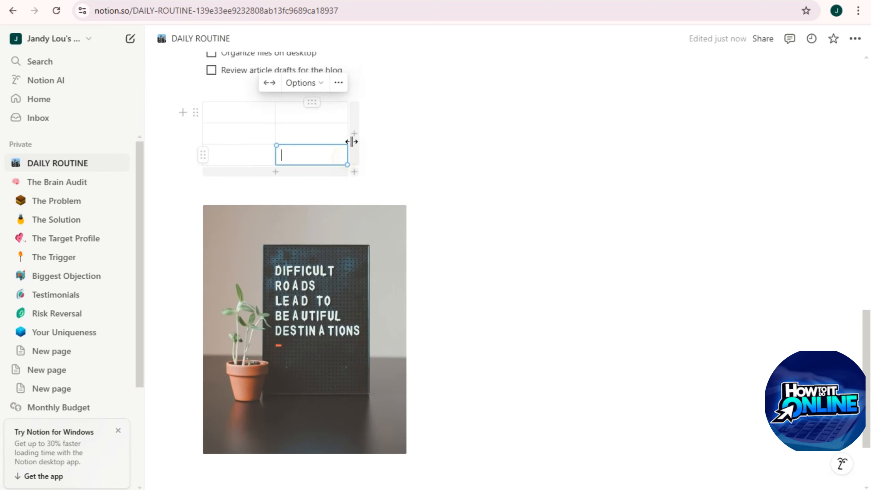
{"action": "left_click_drag", "start_coordinate": [355, 171], "coordinate": [407, 169]}
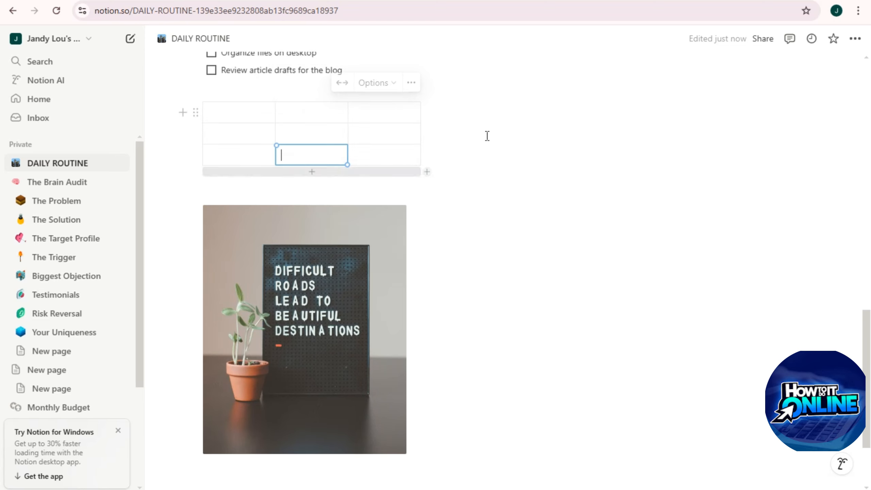
{"action": "scroll", "coordinate": [334, 417], "scroll_direction": "down", "scroll_amount": 3}
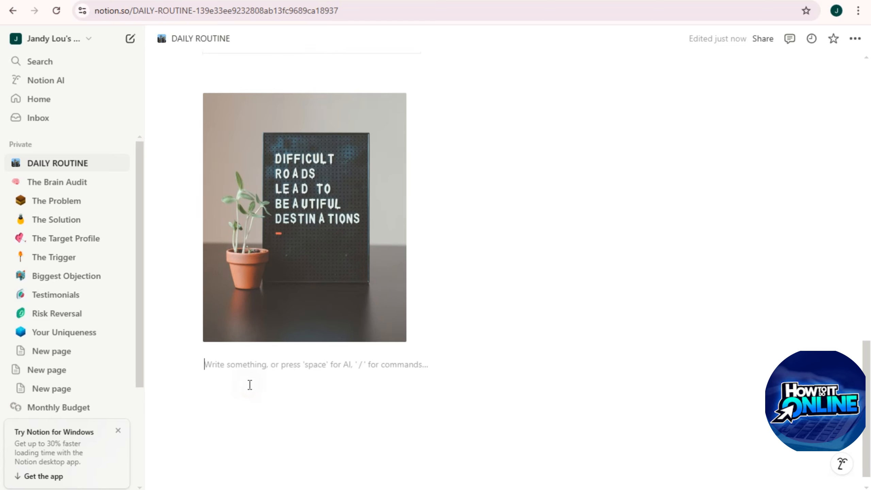